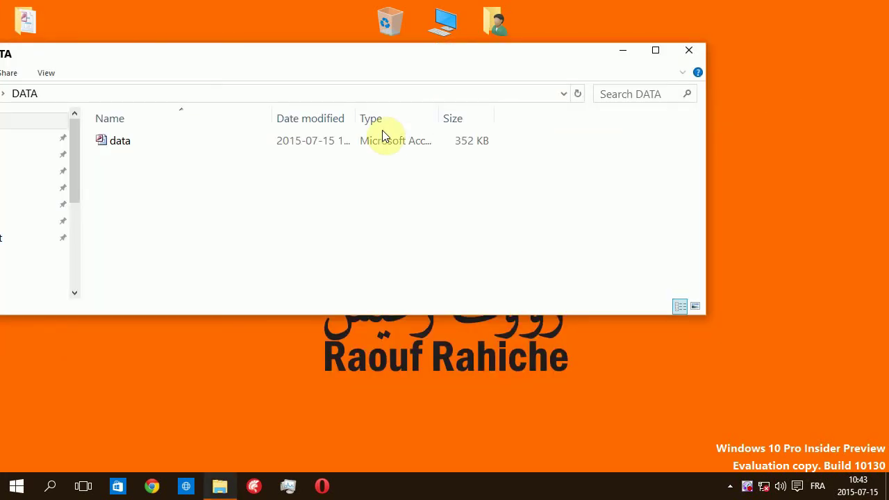
Step: Open the data database from the DATA folder in Microsoft Access
{"action": "left_click", "coordinate": [382, 142]}
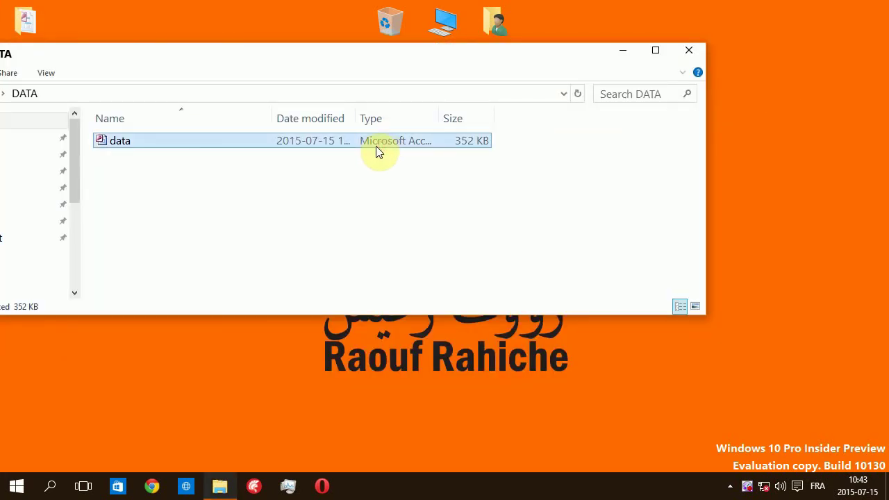
{"action": "double_click", "coordinate": [376, 146]}
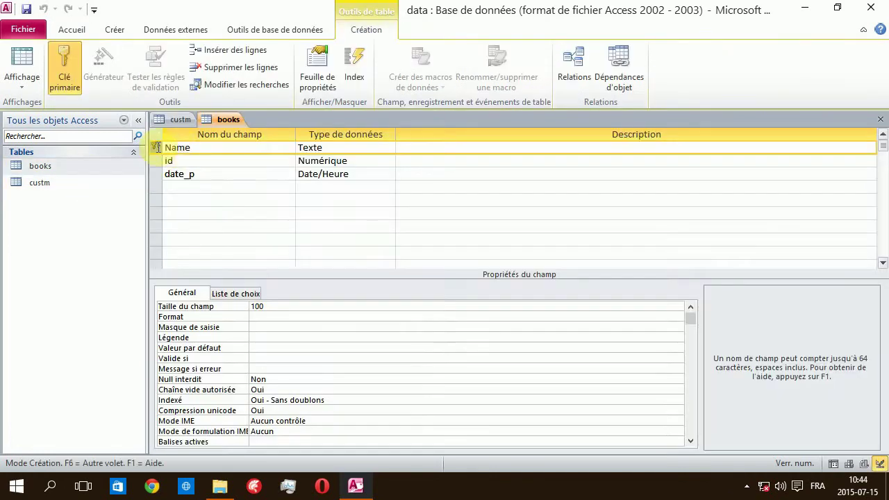
Step: Try to remove the primary key from the Name field of the books table and dismiss each resulting message
{"action": "right_click", "coordinate": [154, 147]}
{"action": "left_click", "coordinate": [157, 152]}
{"action": "left_click", "coordinate": [437, 282]}
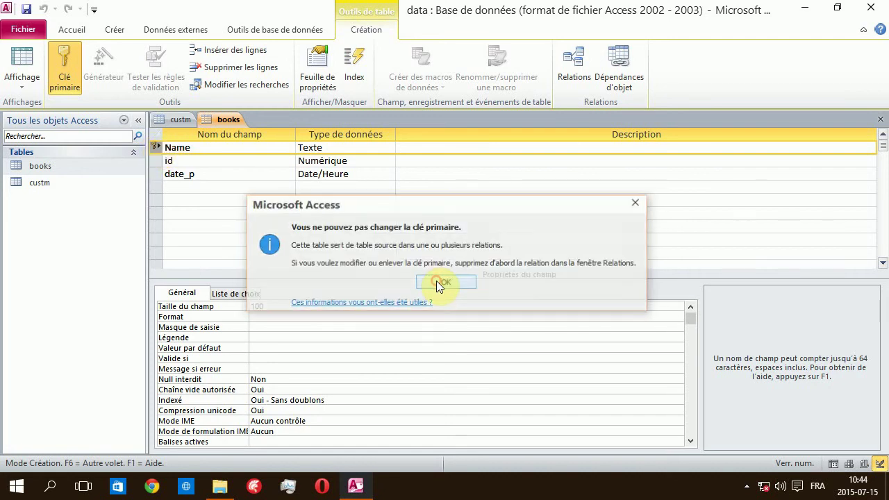
{"action": "right_click", "coordinate": [158, 151]}
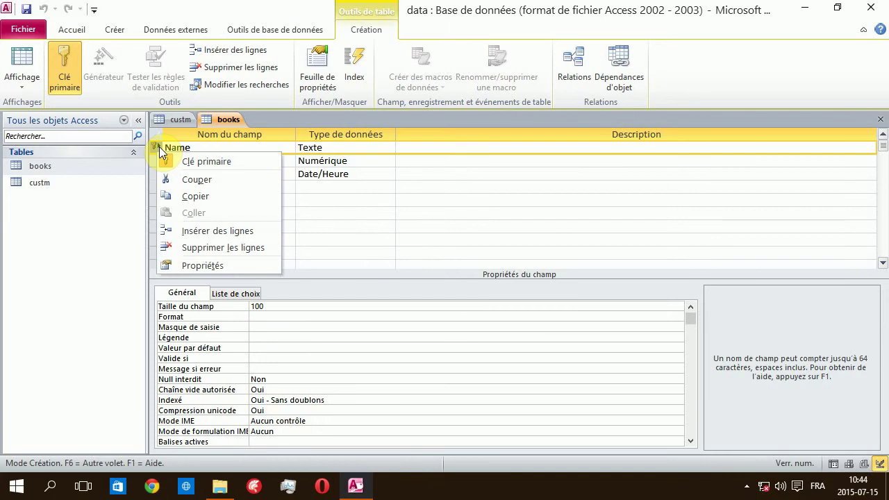
{"action": "left_click", "coordinate": [194, 162]}
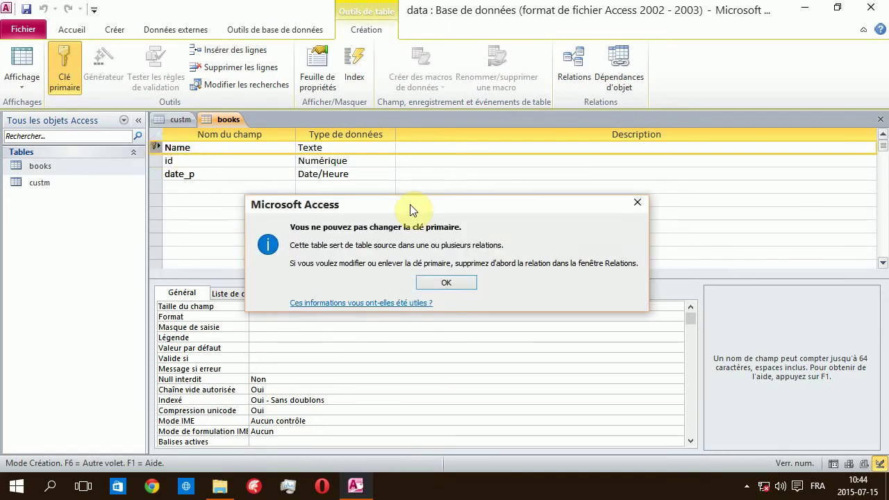
{"action": "left_click", "coordinate": [440, 281]}
Step: Close the books table, keeping the custm table open
{"action": "left_click", "coordinate": [182, 120]}
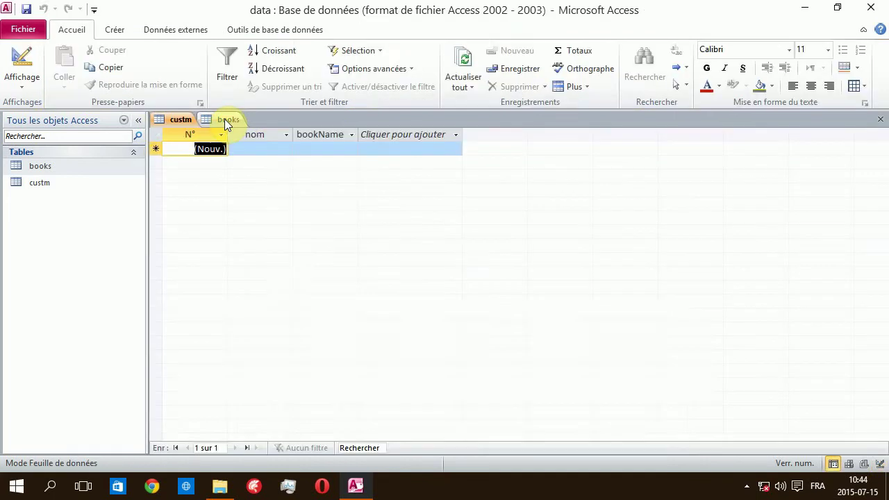
{"action": "right_click", "coordinate": [225, 119]}
{"action": "left_click", "coordinate": [245, 152]}
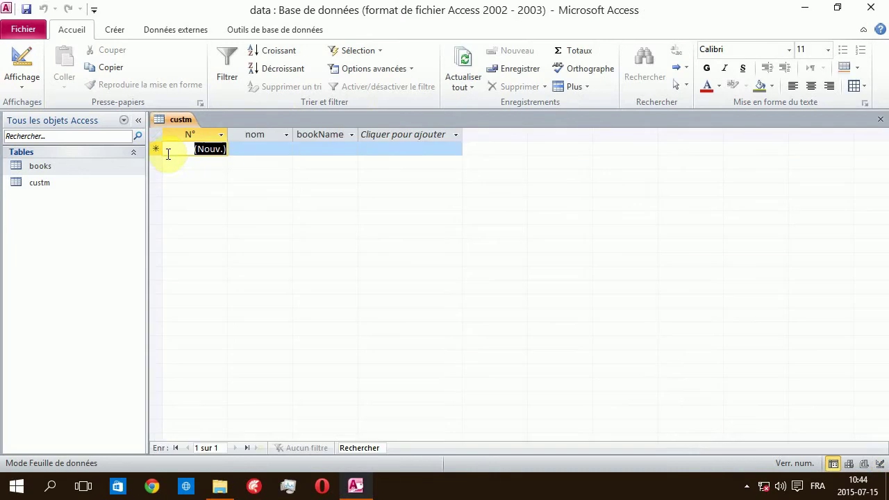
Step: Show the custm table in design view, remove the primary key from the N° field and set it again
{"action": "left_click", "coordinate": [23, 55]}
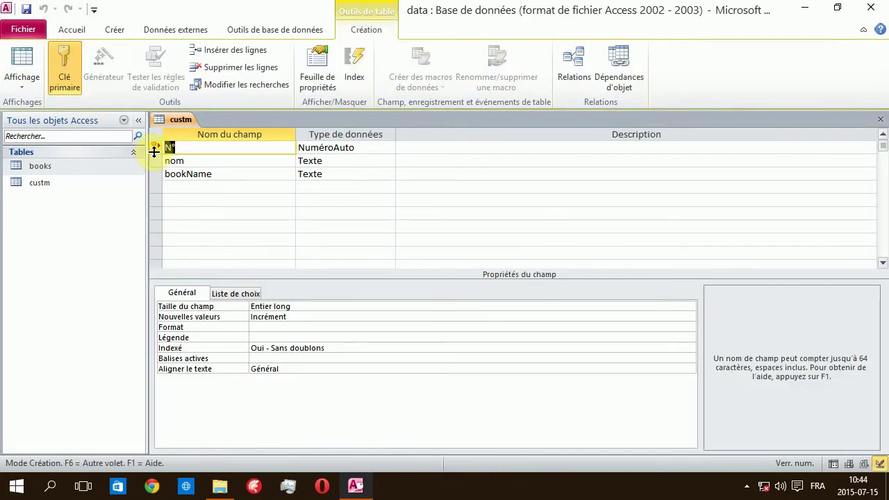
{"action": "left_click", "coordinate": [145, 144]}
{"action": "right_click", "coordinate": [161, 145]}
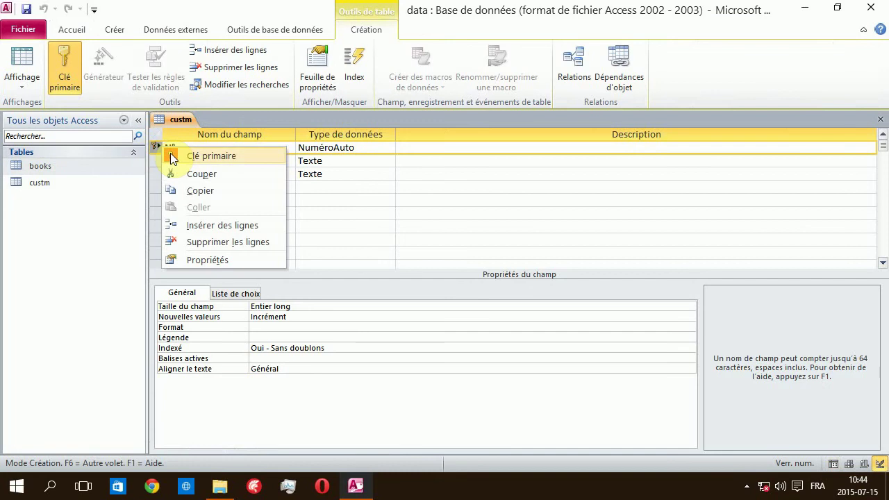
{"action": "left_click", "coordinate": [170, 153]}
{"action": "right_click", "coordinate": [155, 146]}
{"action": "left_click", "coordinate": [169, 155]}
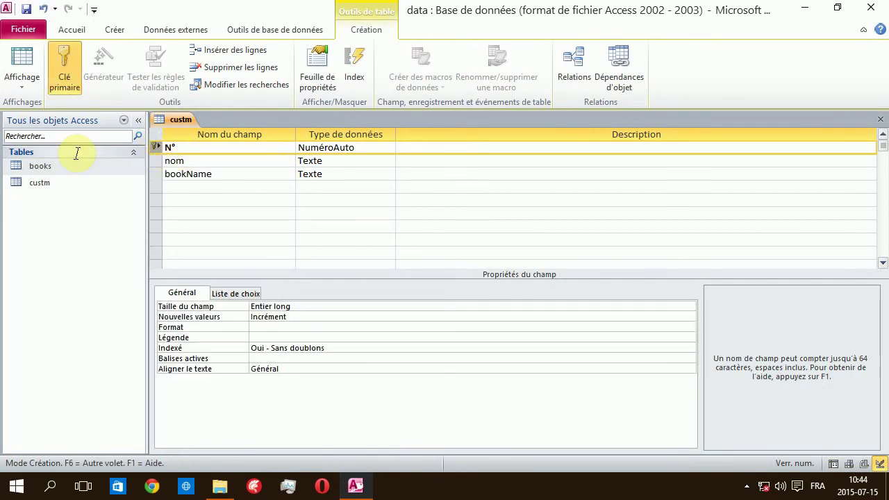
Step: Save the custm table's design and close all open tables
{"action": "double_click", "coordinate": [75, 181]}
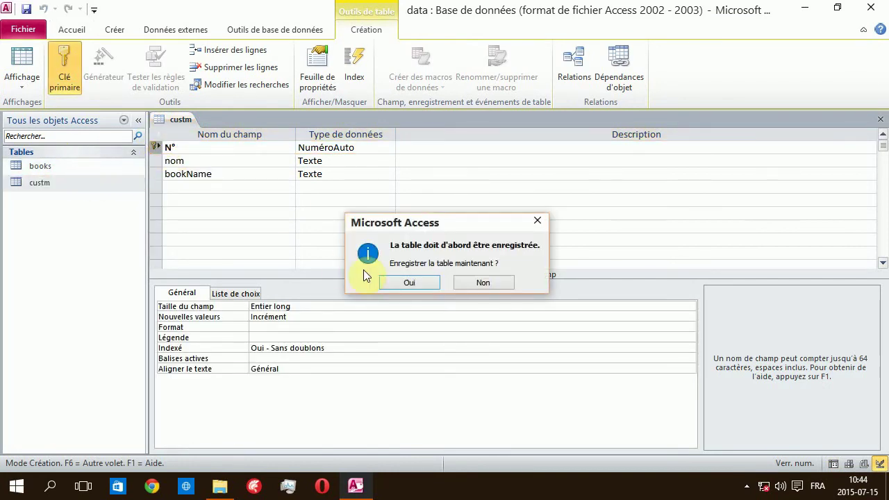
{"action": "left_click", "coordinate": [409, 282]}
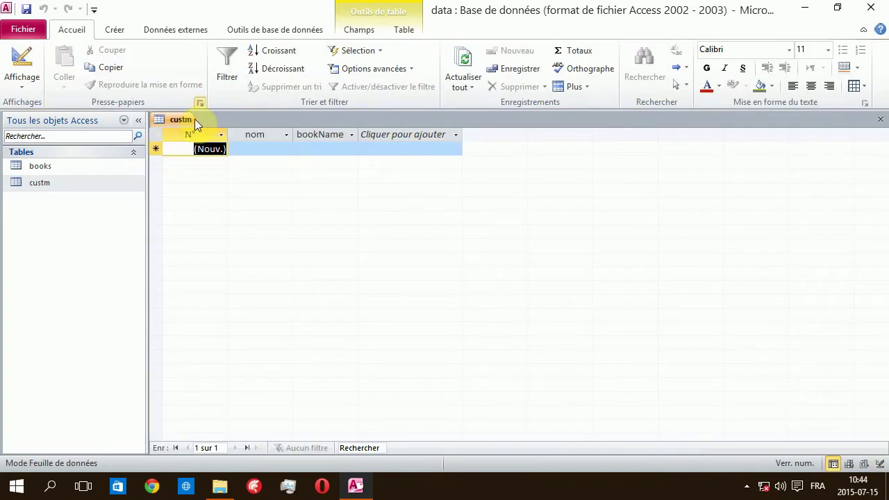
{"action": "right_click", "coordinate": [179, 122]}
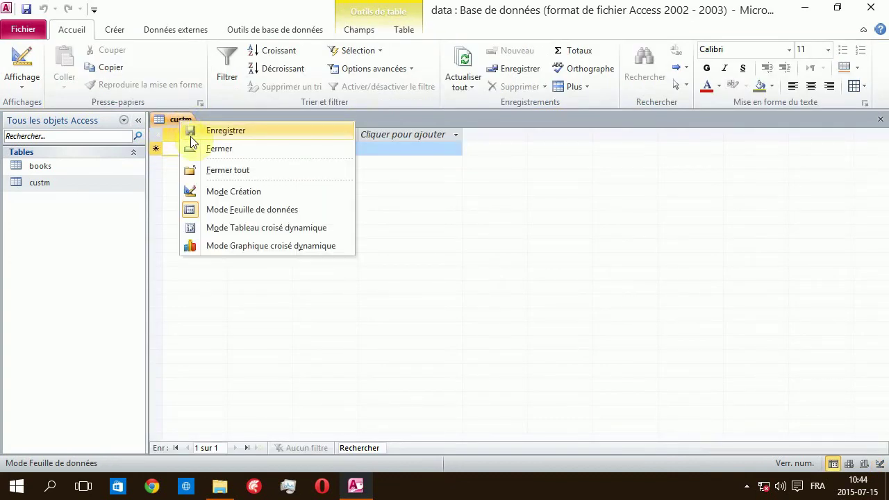
{"action": "left_click", "coordinate": [241, 172]}
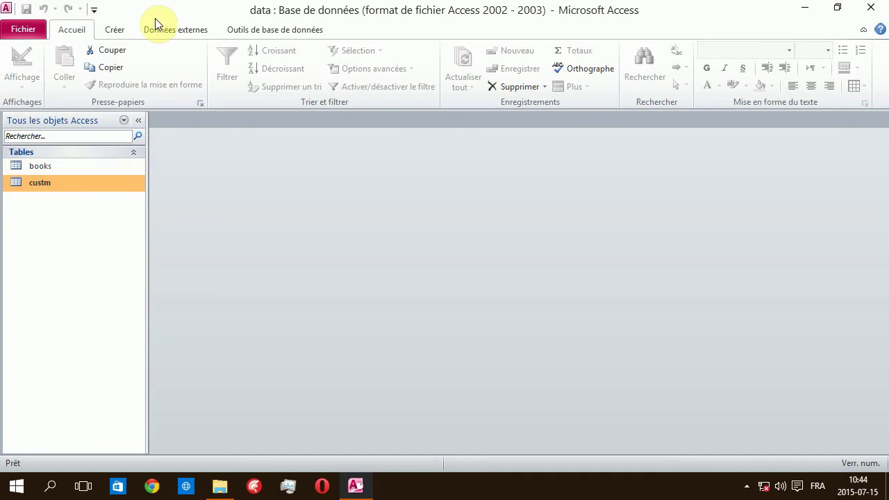
Step: Open the database's Relationships (Relations) window
{"action": "left_click", "coordinate": [186, 28]}
{"action": "left_click", "coordinate": [242, 31]}
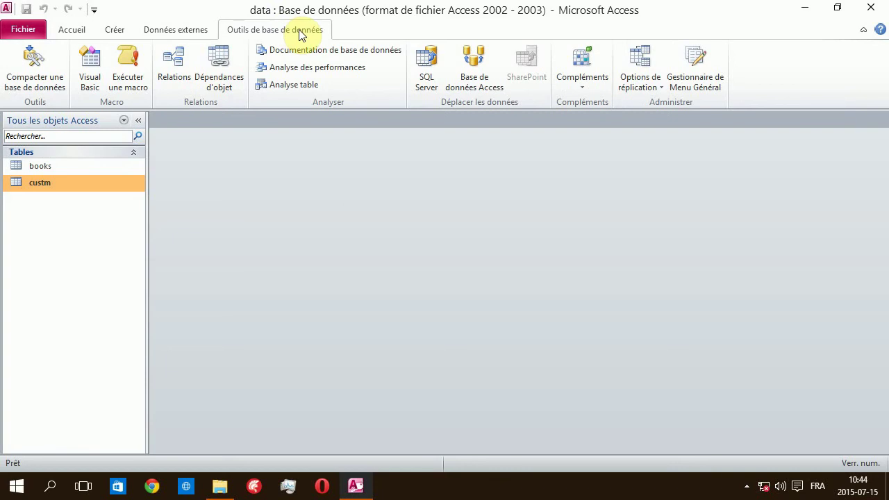
{"action": "left_click", "coordinate": [188, 90]}
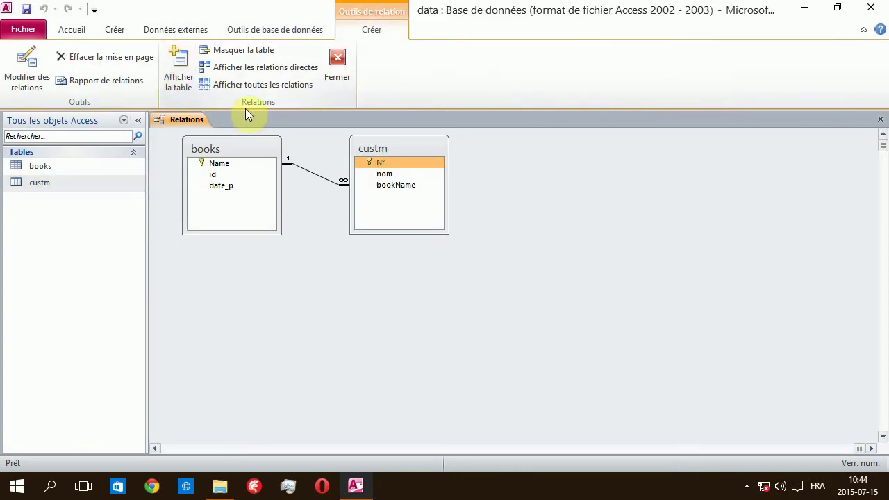
Step: Remove the books and custm tables from the relationships layout and save the layout
{"action": "left_click_drag", "start_coordinate": [259, 146], "coordinate": [357, 168]}
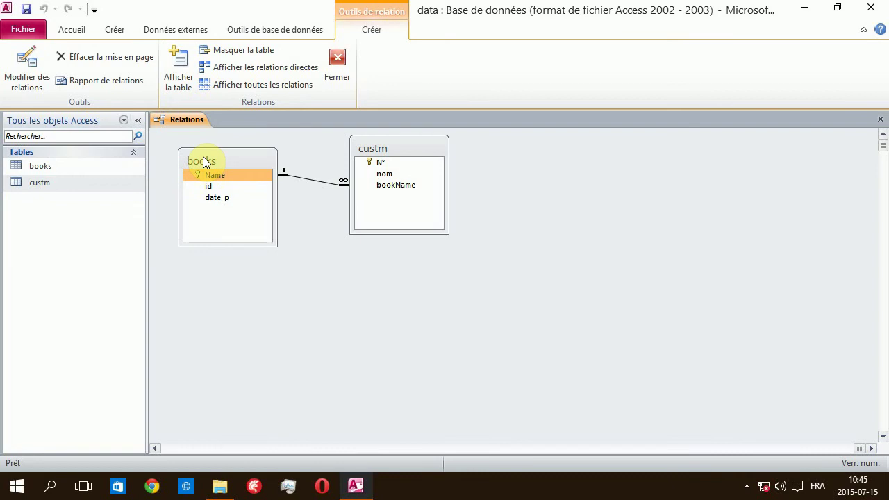
{"action": "key", "text": "Delete"}
{"action": "left_click", "coordinate": [376, 147]}
{"action": "key", "text": "Delete"}
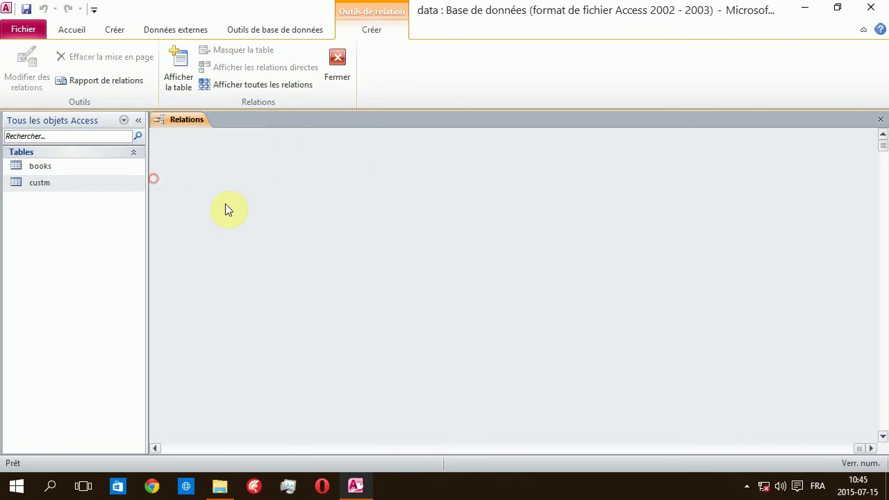
{"action": "left_click", "coordinate": [27, 10]}
{"action": "right_click", "coordinate": [214, 159]}
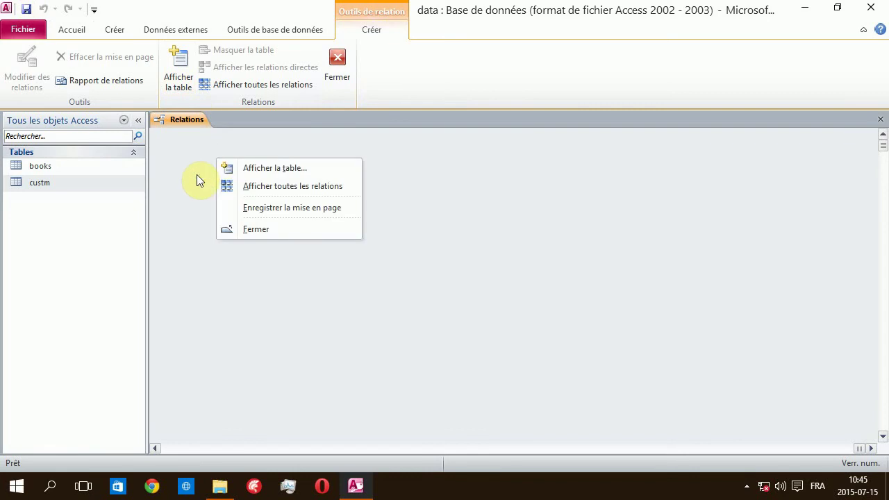
{"action": "left_click", "coordinate": [197, 175]}
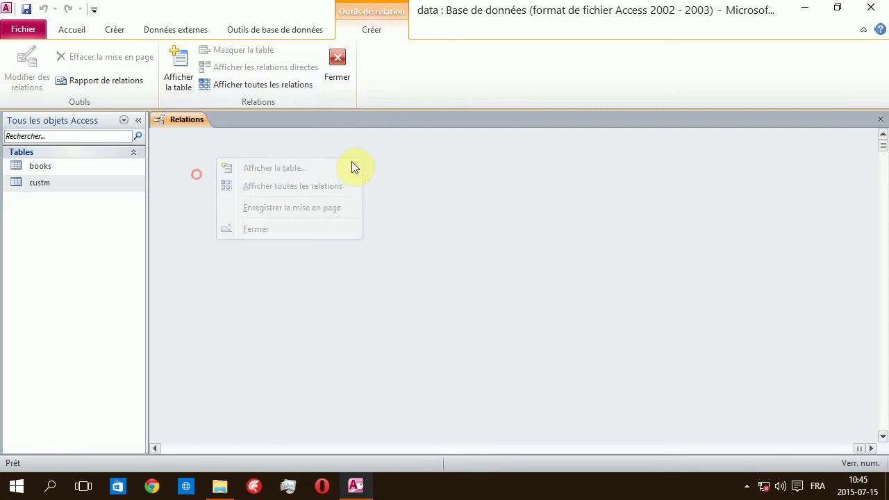
Step: Add both the books and custm tables to the empty relationships layout
{"action": "left_click", "coordinate": [178, 89]}
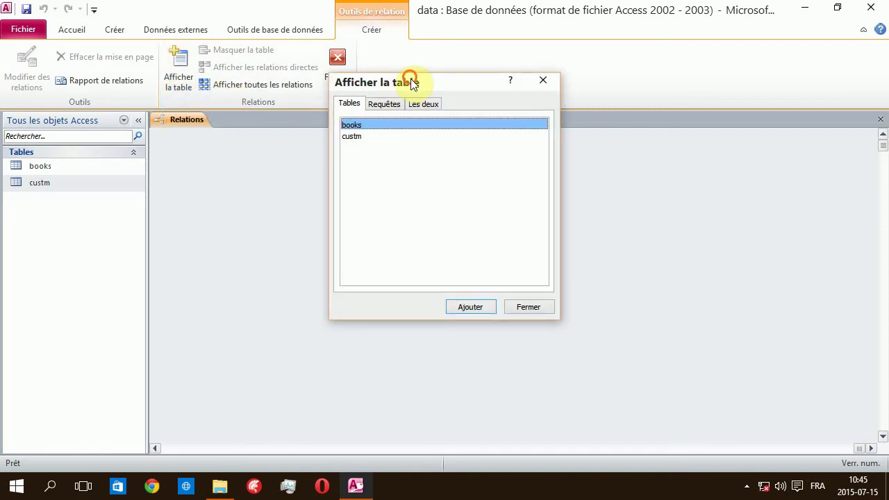
{"action": "left_click_drag", "start_coordinate": [409, 80], "coordinate": [477, 160]}
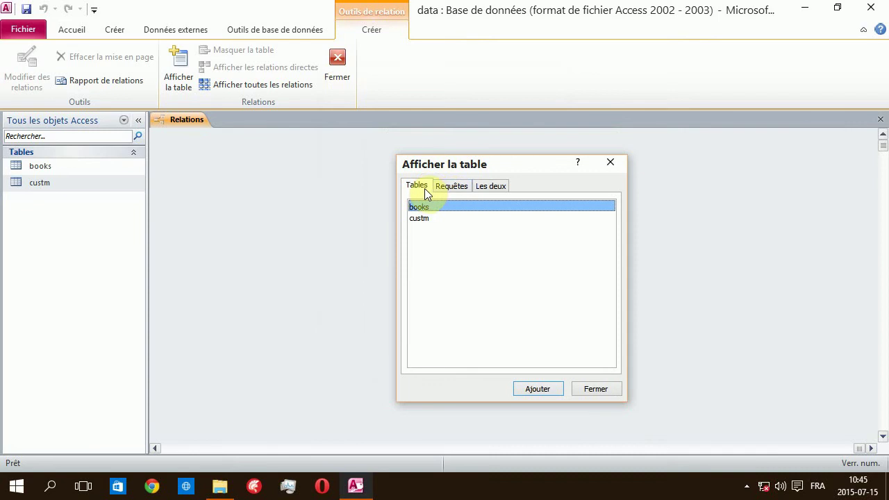
{"action": "left_click_drag", "start_coordinate": [471, 165], "coordinate": [478, 161]}
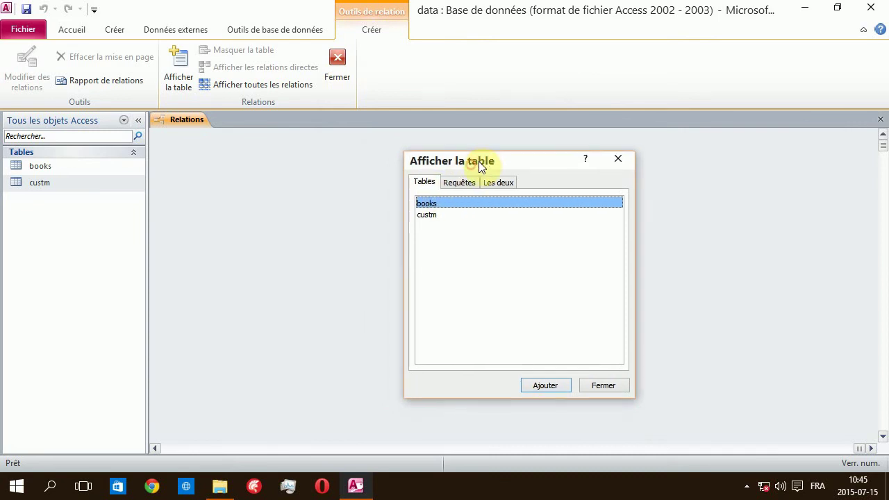
{"action": "left_click", "coordinate": [458, 183]}
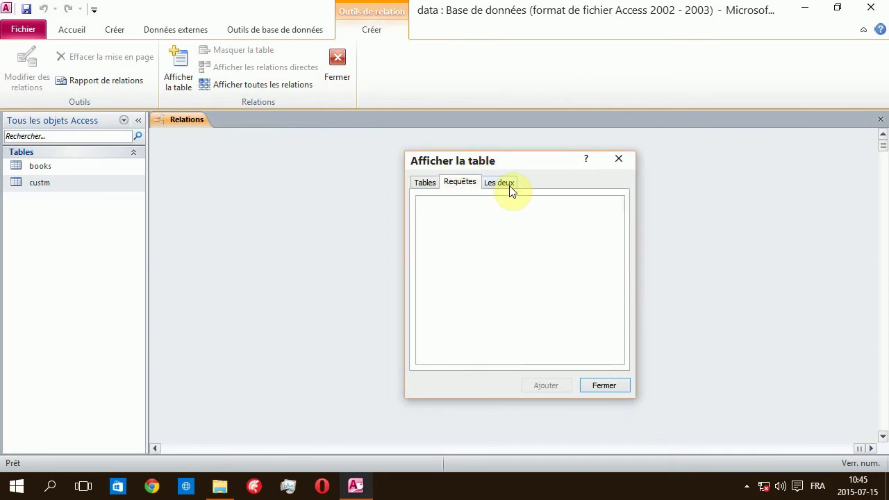
{"action": "left_click", "coordinate": [510, 186]}
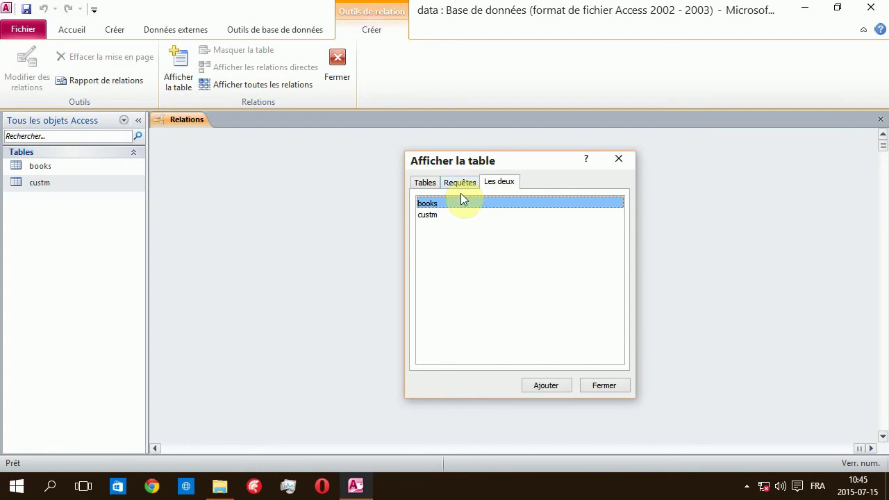
{"action": "left_click", "coordinate": [425, 183]}
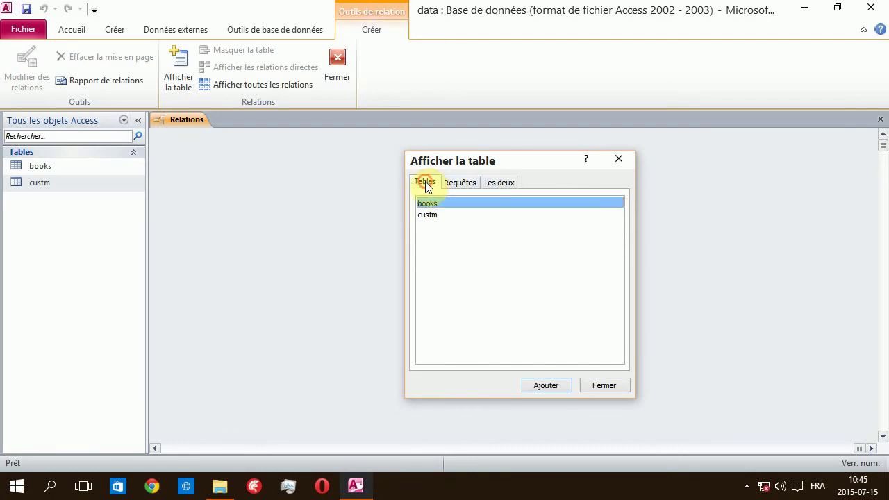
{"action": "left_click", "coordinate": [447, 243]}
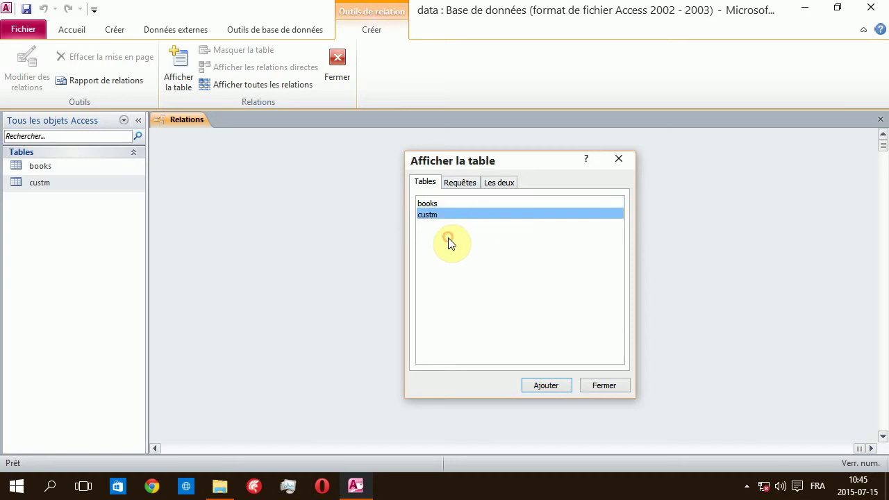
{"action": "left_click", "coordinate": [434, 203], "text": "shift"}
{"action": "left_click", "coordinate": [546, 386]}
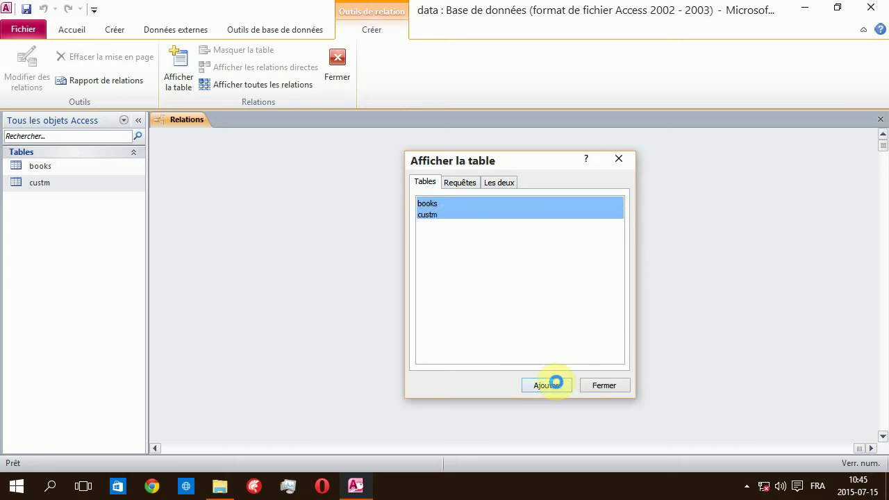
{"action": "left_click", "coordinate": [604, 386]}
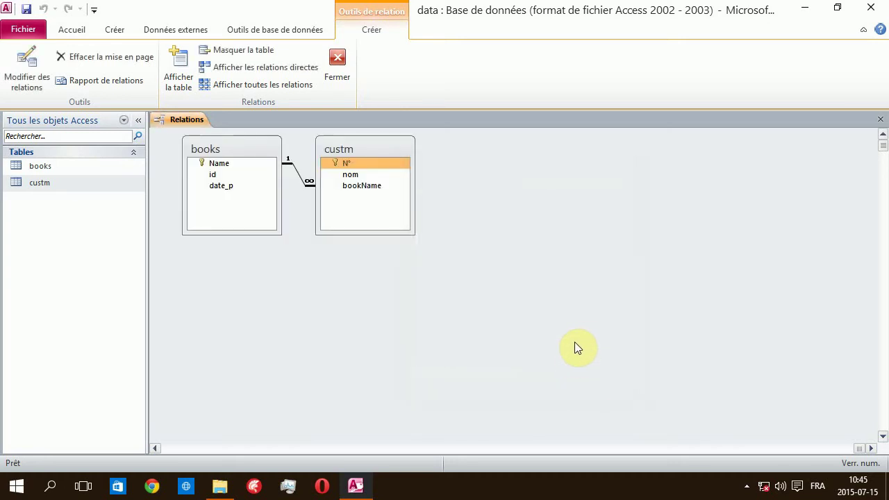
Step: Open the relationship editing dialog and close it without making changes
{"action": "double_click", "coordinate": [305, 181]}
{"action": "left_click", "coordinate": [573, 106]}
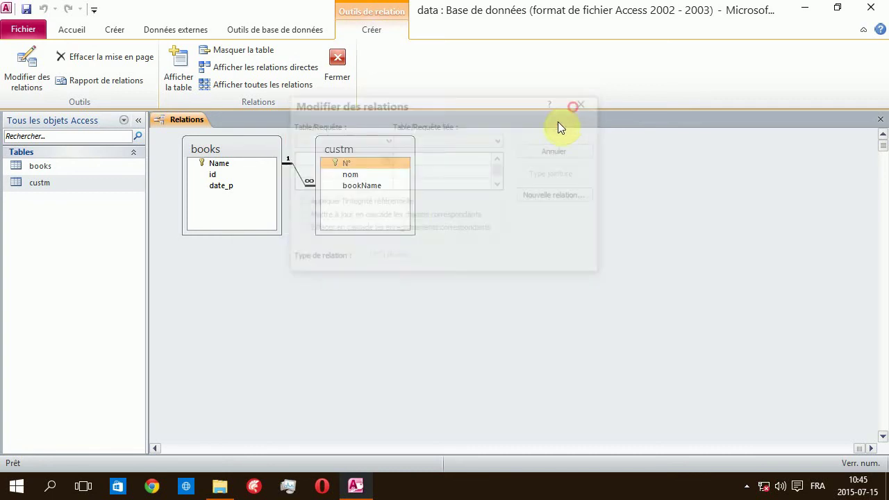
Step: Remove the custm table from the relationships layout and add it again
{"action": "key", "text": "Delete"}
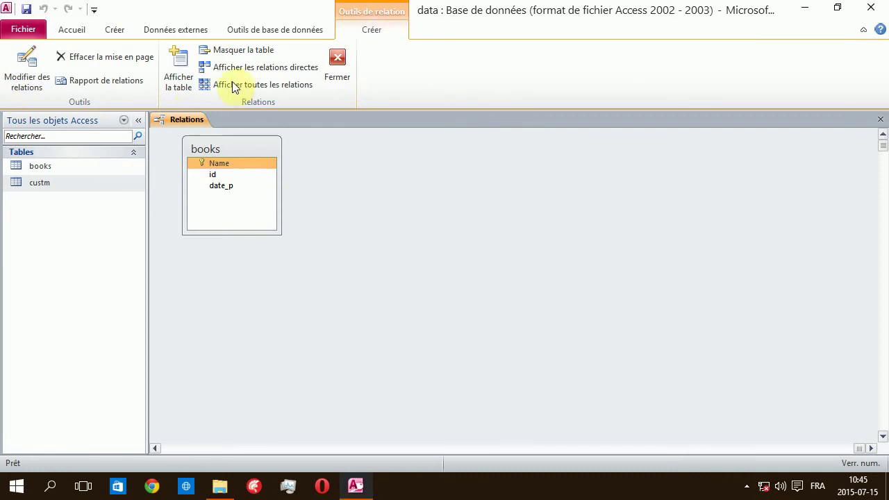
{"action": "left_click", "coordinate": [182, 72]}
{"action": "double_click", "coordinate": [354, 136]}
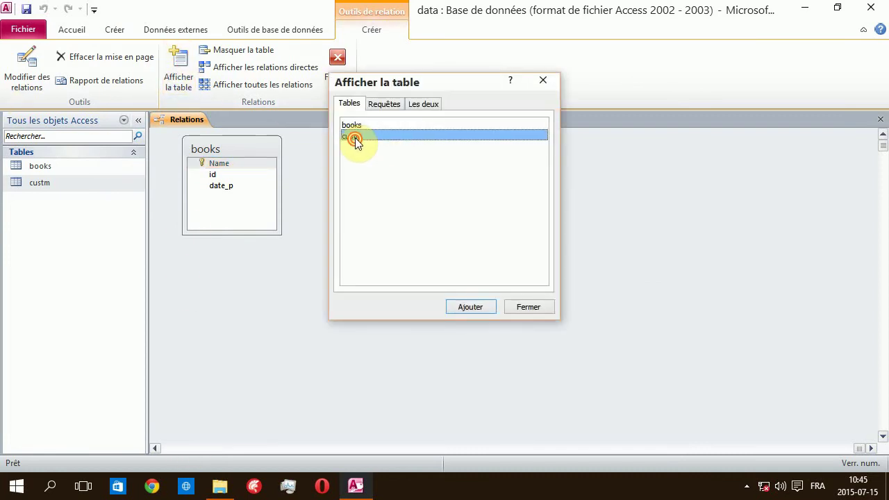
{"action": "left_click", "coordinate": [542, 79]}
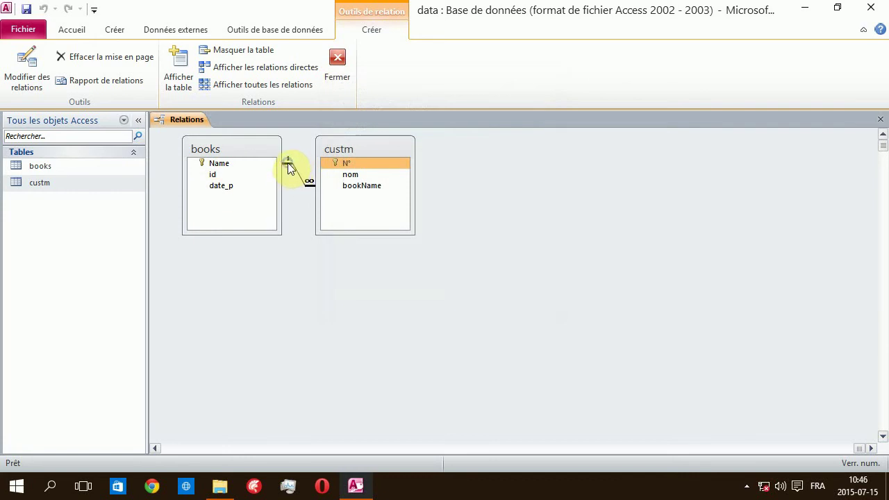
Step: Permanently delete the relation linking the books and custm tables
{"action": "right_click", "coordinate": [288, 163]}
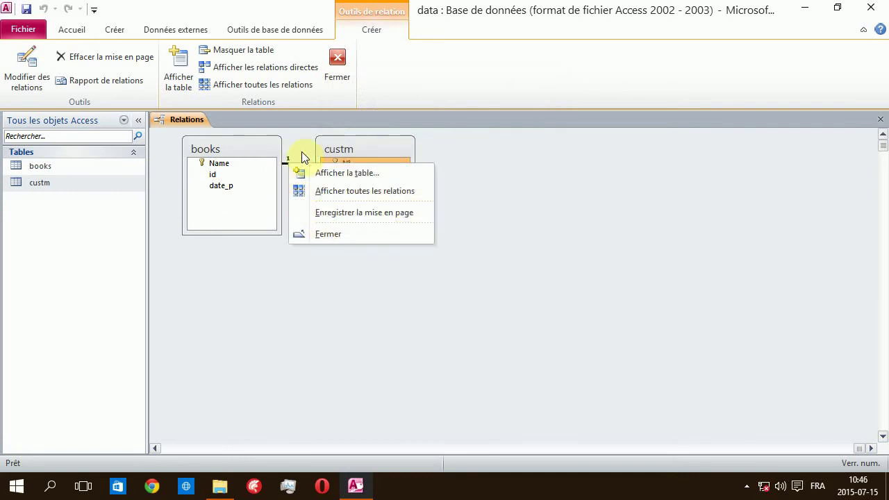
{"action": "left_click", "coordinate": [292, 160]}
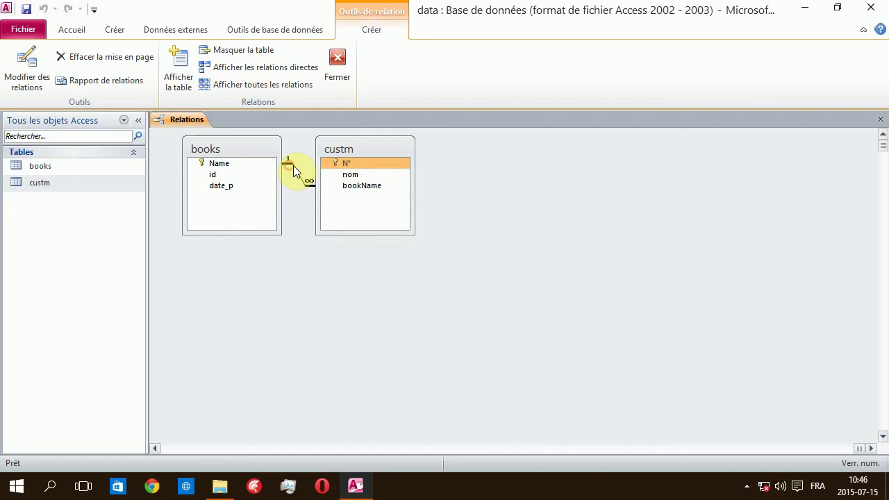
{"action": "left_click", "coordinate": [294, 166]}
{"action": "right_click", "coordinate": [294, 165]}
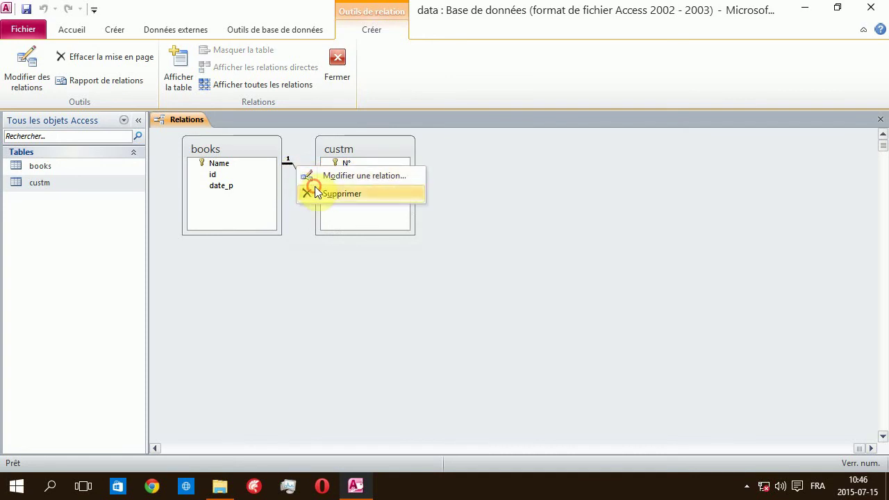
{"action": "left_click", "coordinate": [316, 191]}
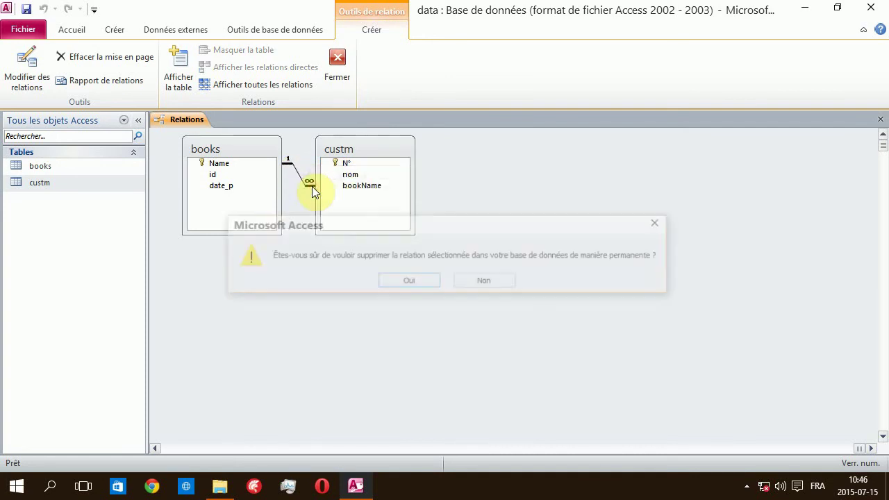
{"action": "left_click", "coordinate": [415, 281]}
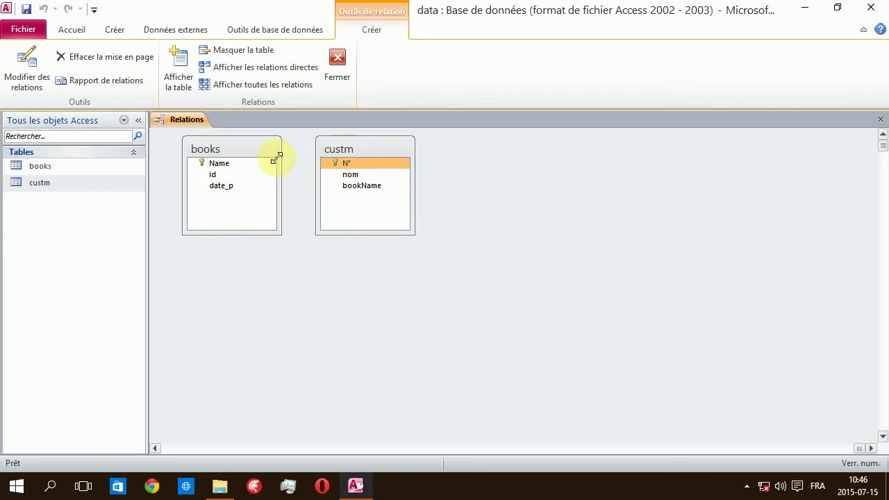
{"action": "left_click_drag", "start_coordinate": [271, 161], "coordinate": [347, 154]}
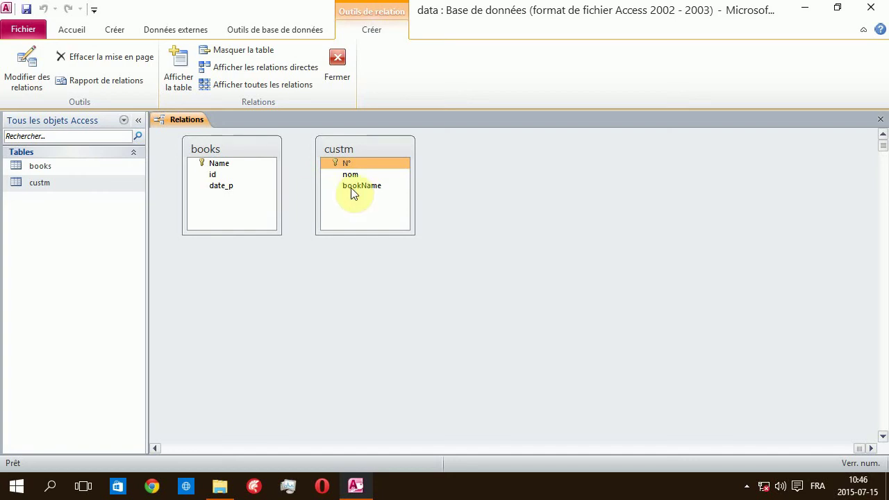
{"action": "left_click_drag", "start_coordinate": [361, 163], "coordinate": [246, 164]}
{"action": "left_click_drag", "start_coordinate": [401, 163], "coordinate": [259, 170]}
{"action": "left_click", "coordinate": [252, 163]}
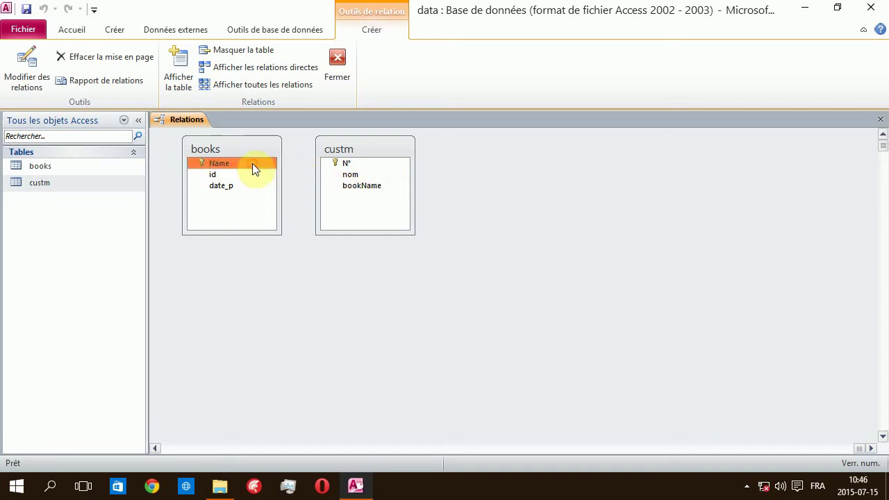
Step: Open the books table in design view and rename its primary key field Name to bookName
{"action": "left_click", "coordinate": [93, 173]}
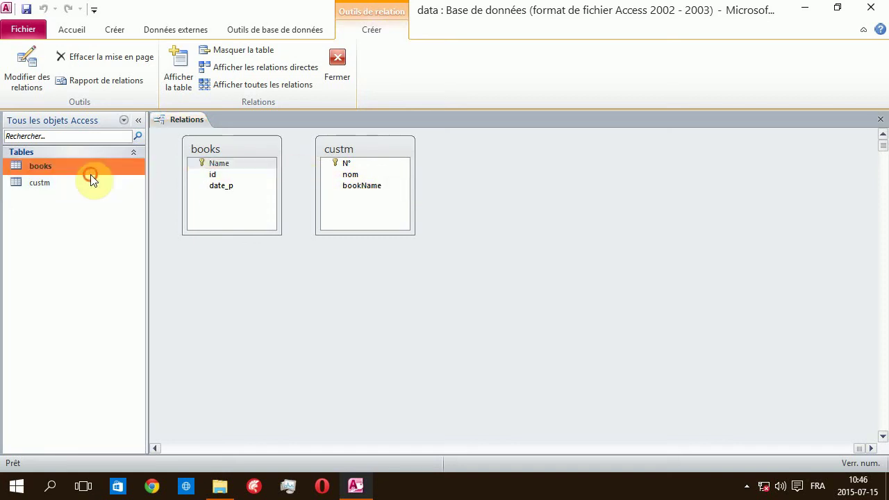
{"action": "double_click", "coordinate": [69, 167]}
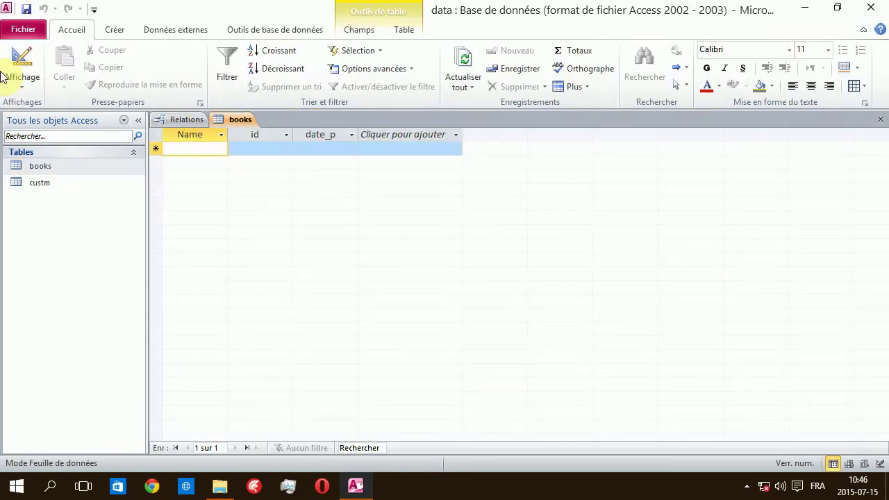
{"action": "left_click", "coordinate": [8, 72]}
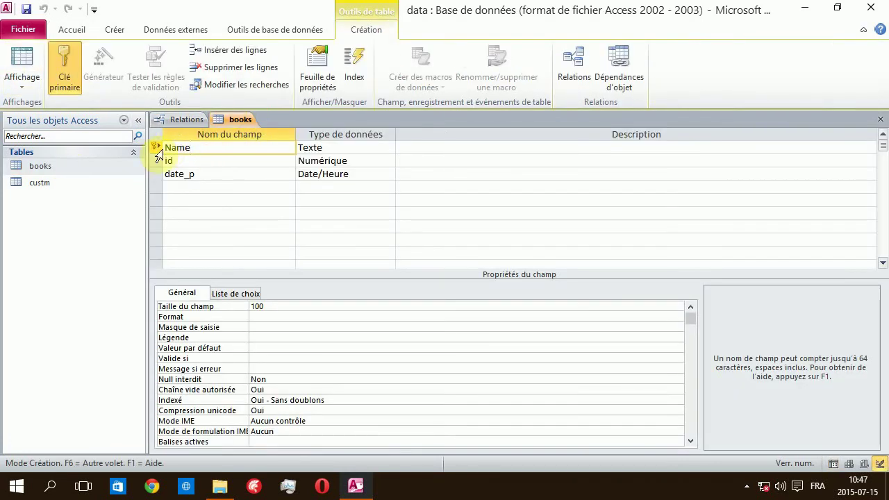
{"action": "left_click", "coordinate": [210, 154]}
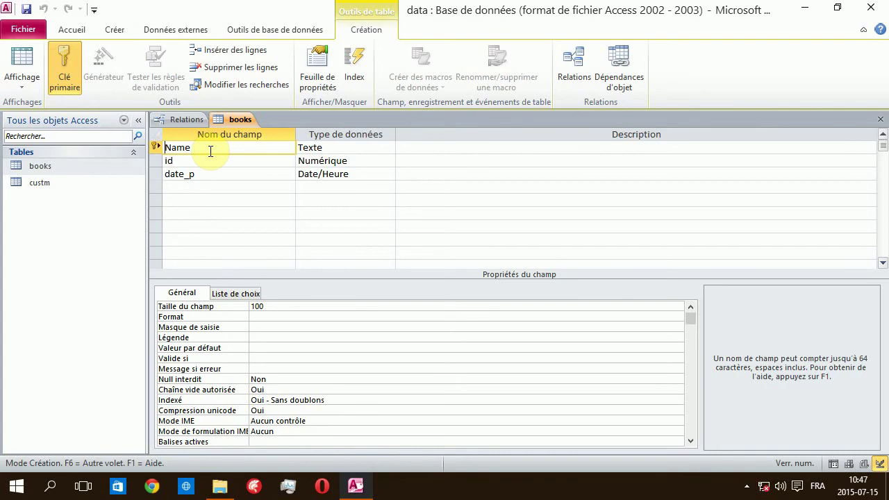
{"action": "type", "text": "booo"}
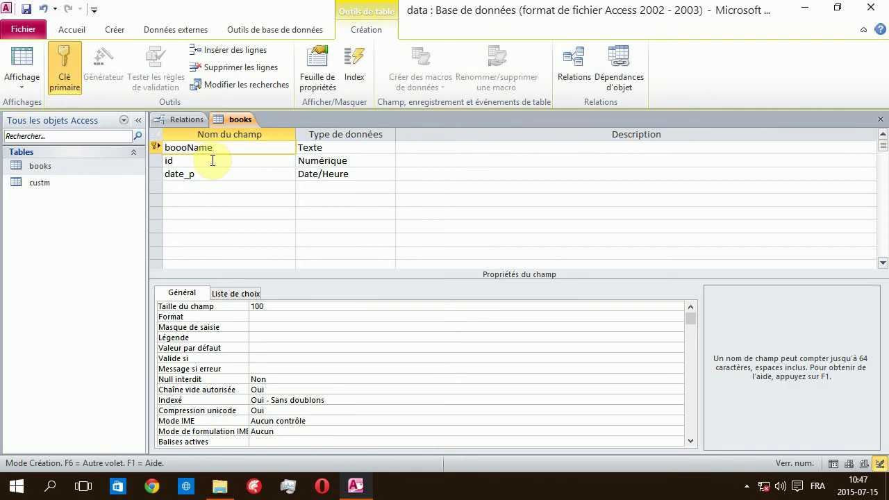
{"action": "key", "text": "BackSpace"}
{"action": "type", "text": "k"}
{"action": "key", "text": "Tab"}
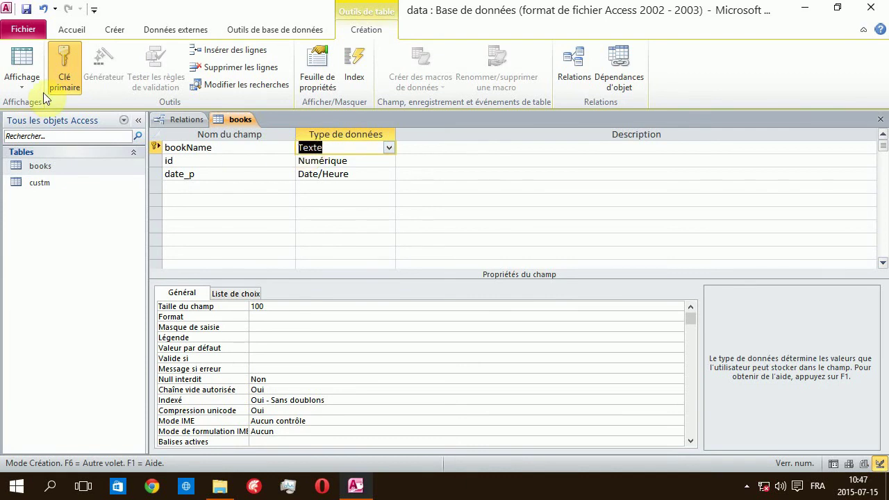
Step: Open the custm table in design view to examine its fields
{"action": "left_click", "coordinate": [74, 181]}
{"action": "double_click", "coordinate": [76, 181]}
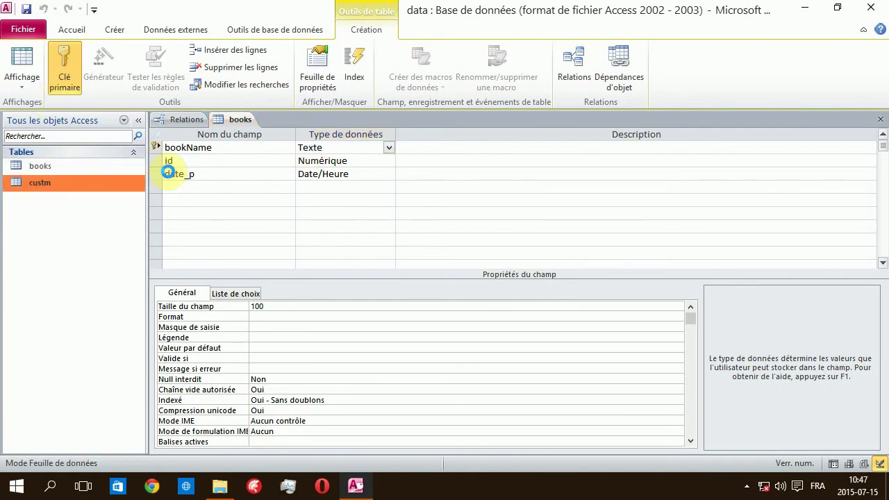
{"action": "left_click", "coordinate": [12, 56]}
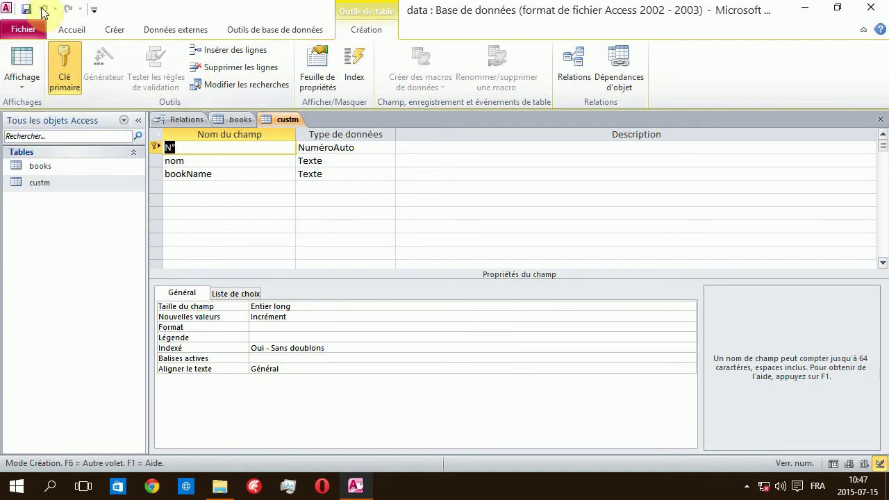
Step: Return to the relationships layout, check the key field of books, and close the layout
{"action": "left_click", "coordinate": [193, 118]}
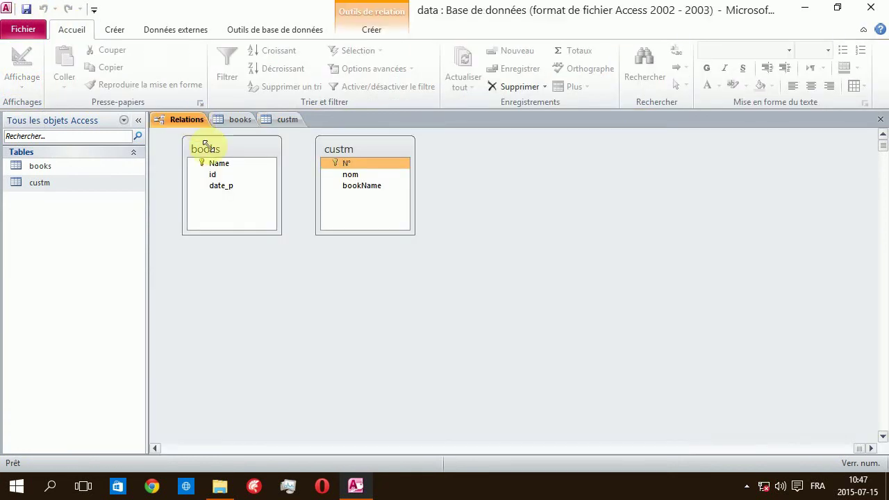
{"action": "left_click", "coordinate": [251, 164]}
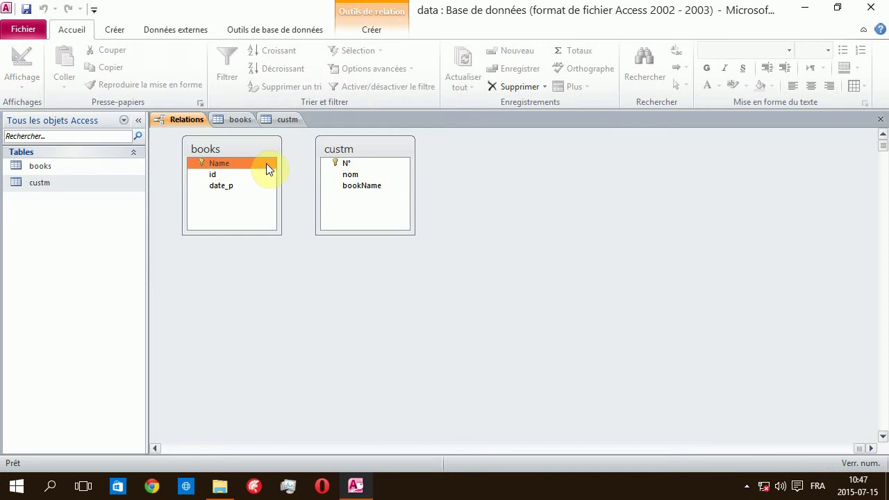
{"action": "left_click_drag", "start_coordinate": [266, 164], "coordinate": [257, 162]}
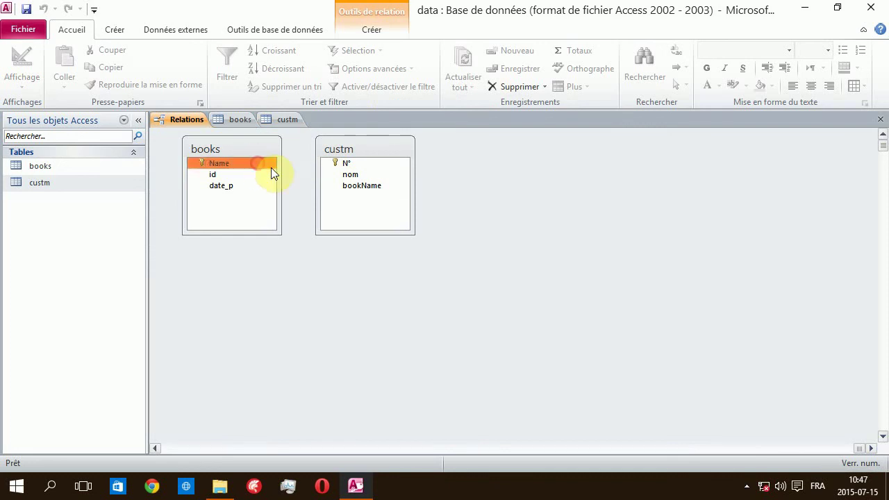
{"action": "right_click", "coordinate": [197, 117]}
{"action": "left_click", "coordinate": [181, 125]}
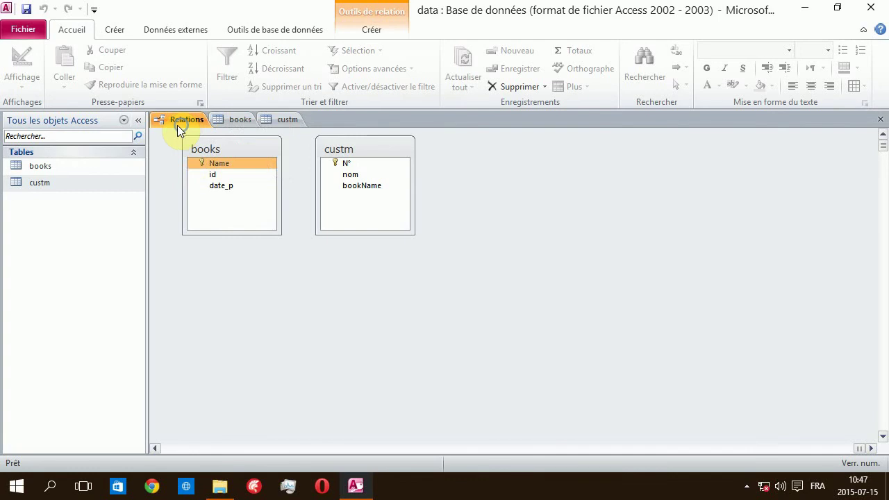
{"action": "right_click", "coordinate": [179, 125]}
{"action": "left_click", "coordinate": [218, 161]}
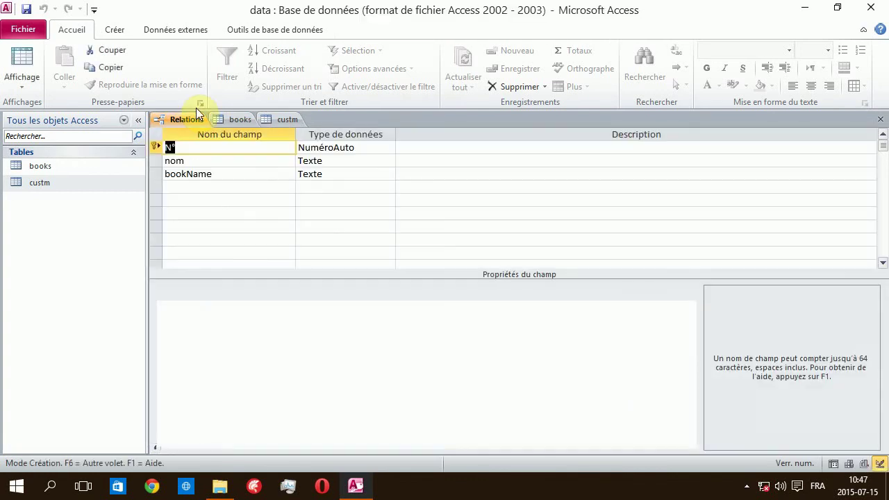
Step: Close the open books and custm tables, saving the design changes to books
{"action": "left_click", "coordinate": [263, 31]}
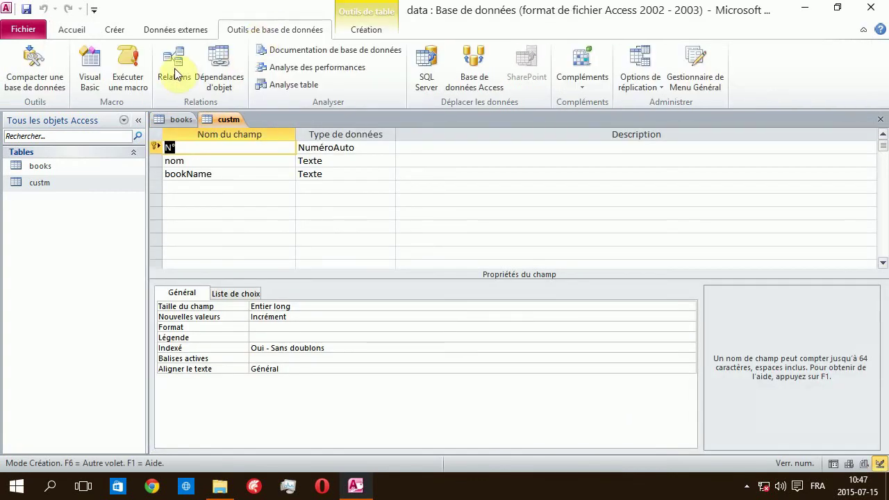
{"action": "right_click", "coordinate": [226, 120]}
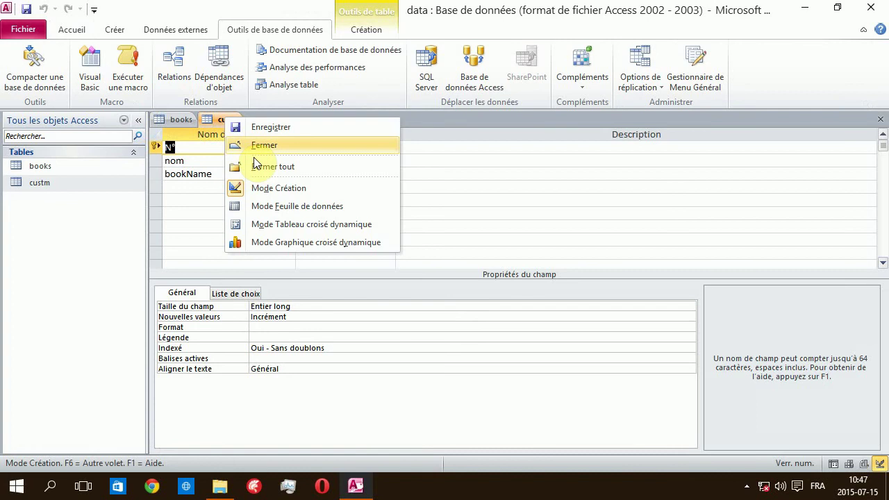
{"action": "left_click", "coordinate": [191, 98]}
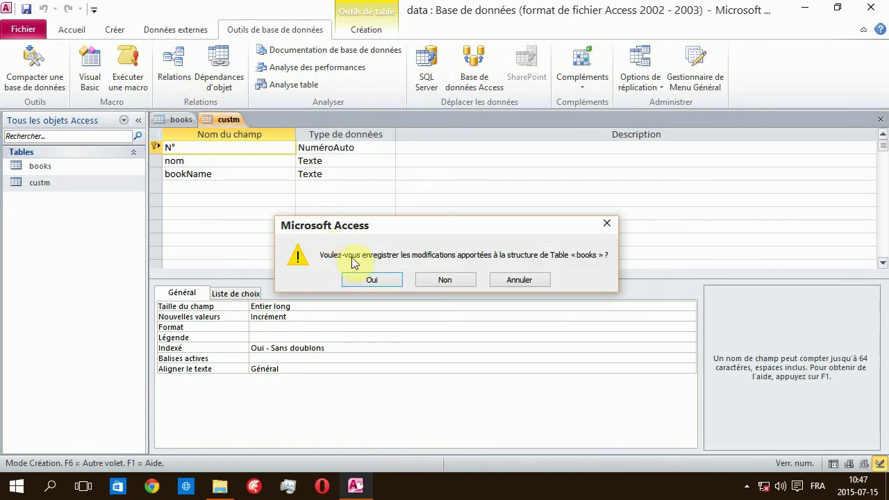
{"action": "left_click", "coordinate": [369, 276]}
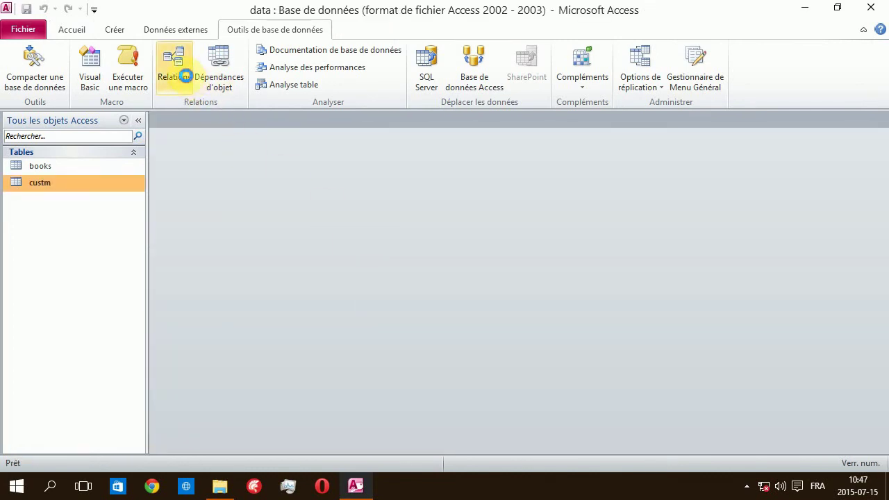
Step: Reopen the relationships layout and start a relation from bookName in books to bookName in custm
{"action": "left_click", "coordinate": [176, 72]}
{"action": "left_click", "coordinate": [258, 163]}
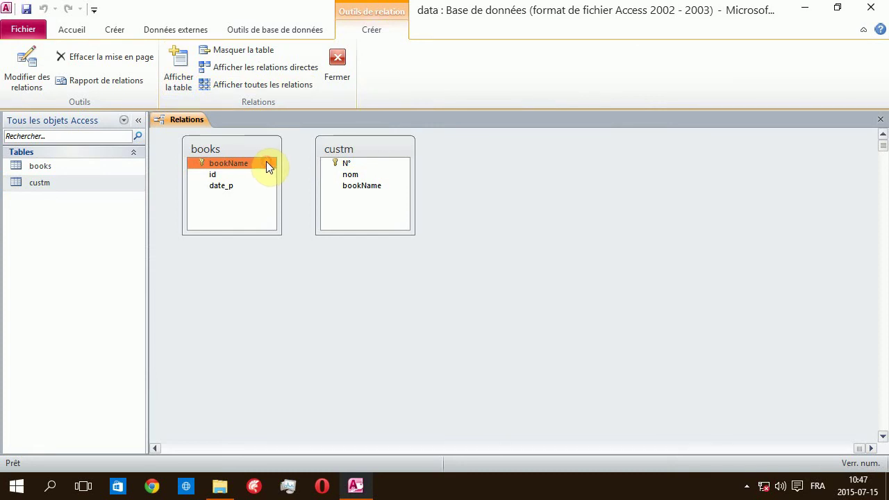
{"action": "left_click_drag", "start_coordinate": [266, 163], "coordinate": [347, 186]}
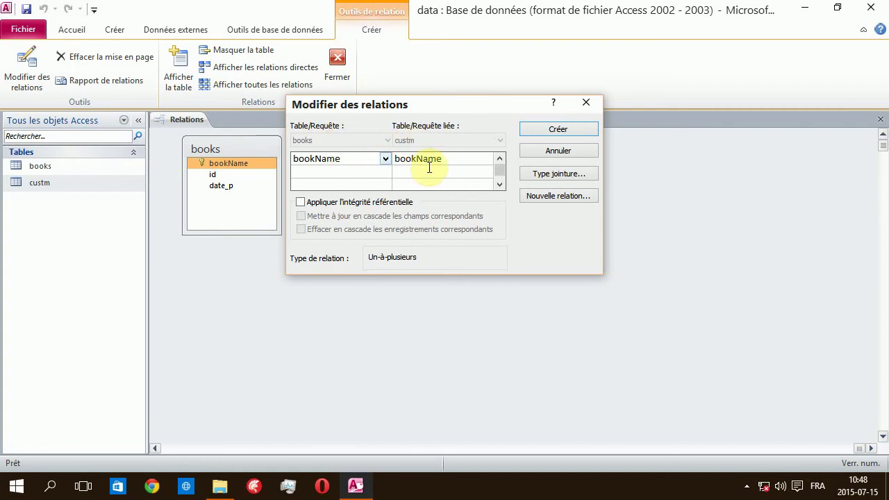
{"action": "left_click", "coordinate": [394, 201]}
{"action": "left_click", "coordinate": [375, 205]}
{"action": "left_click_drag", "start_coordinate": [368, 104], "coordinate": [551, 146]}
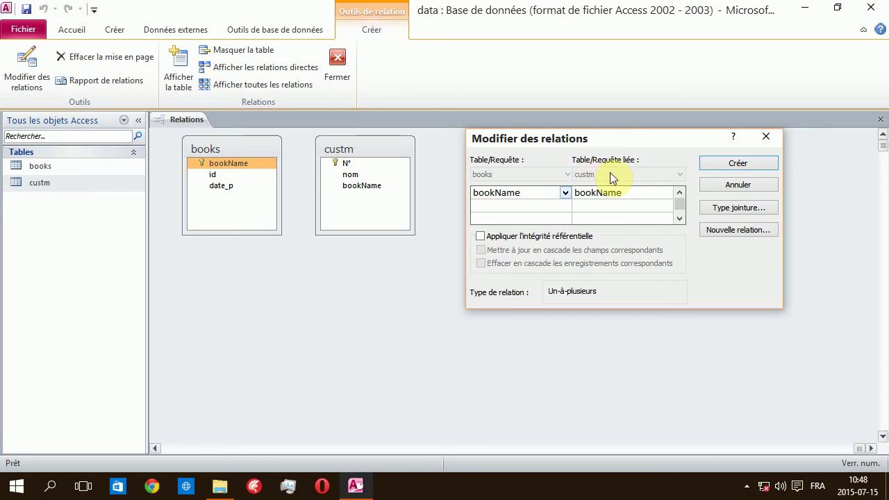
Step: Create the relation with referential integrity enforced and both cascading updates and cascading deletes enabled
{"action": "left_click", "coordinate": [541, 237]}
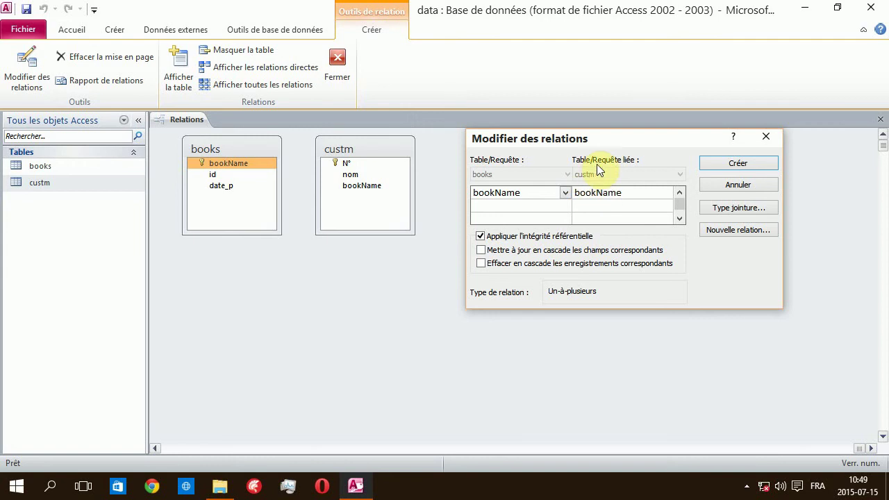
{"action": "left_click", "coordinate": [527, 254]}
{"action": "left_click", "coordinate": [520, 265]}
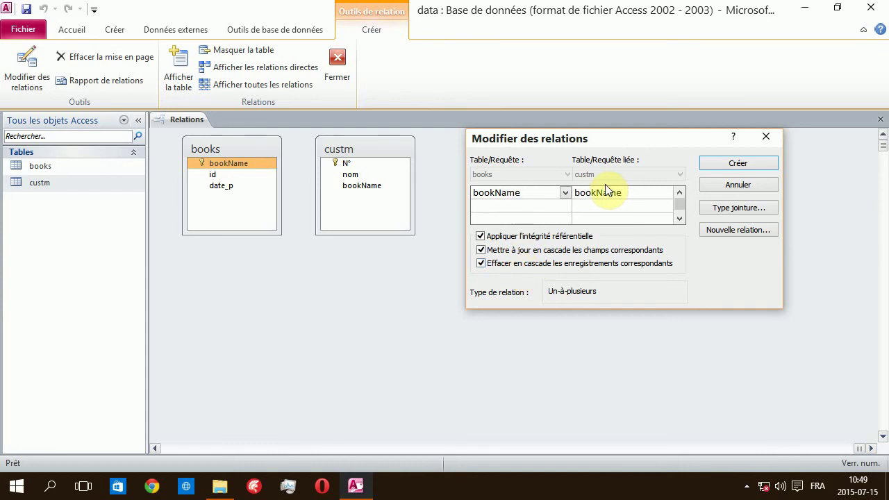
{"action": "left_click_drag", "start_coordinate": [600, 146], "coordinate": [617, 138]}
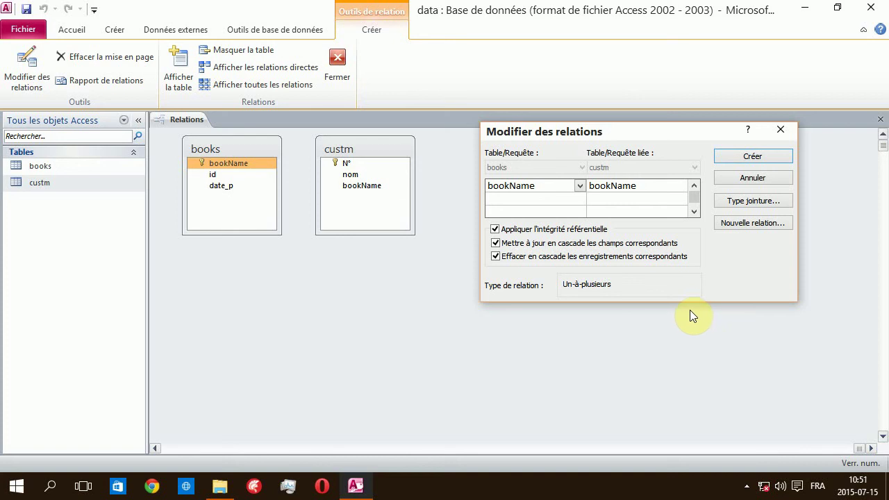
{"action": "left_click", "coordinate": [742, 159]}
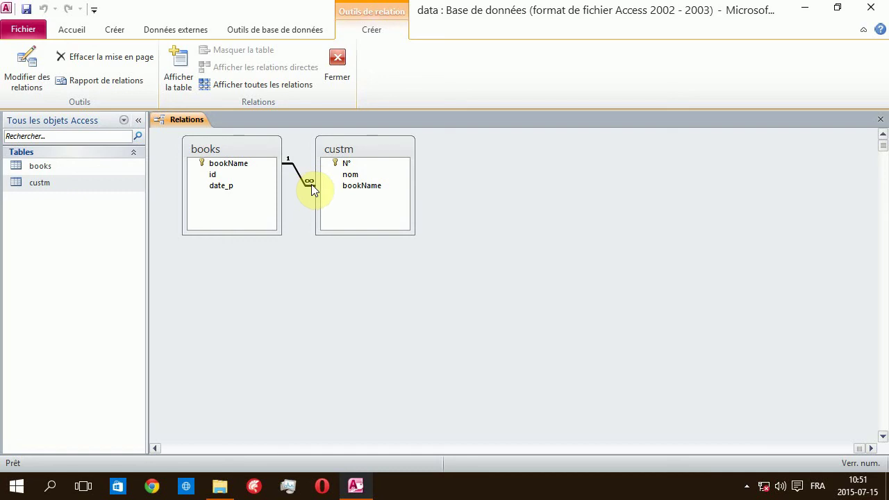
Step: Move the custm table farther away from the books table in the relationships layout
{"action": "mouse_move", "coordinate": [315, 178]}
{"action": "left_mouse_down"}
{"action": "mouse_move", "coordinate": [363, 178]}
{"action": "mouse_move", "coordinate": [316, 177]}
{"action": "left_mouse_up"}
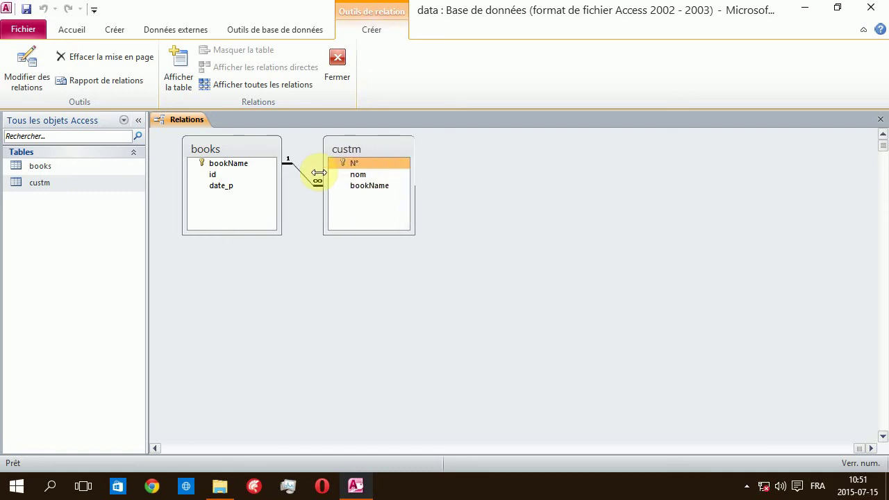
{"action": "left_click", "coordinate": [343, 147]}
{"action": "left_click_drag", "start_coordinate": [355, 145], "coordinate": [528, 144]}
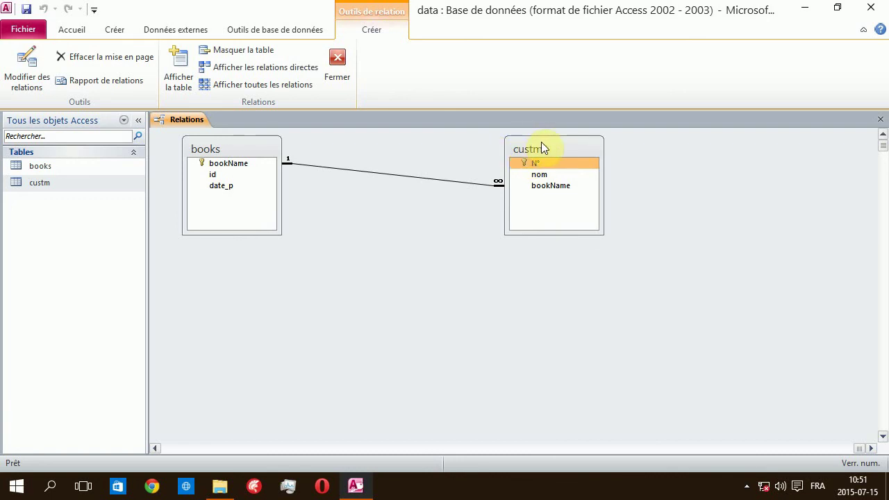
{"action": "left_click", "coordinate": [259, 144]}
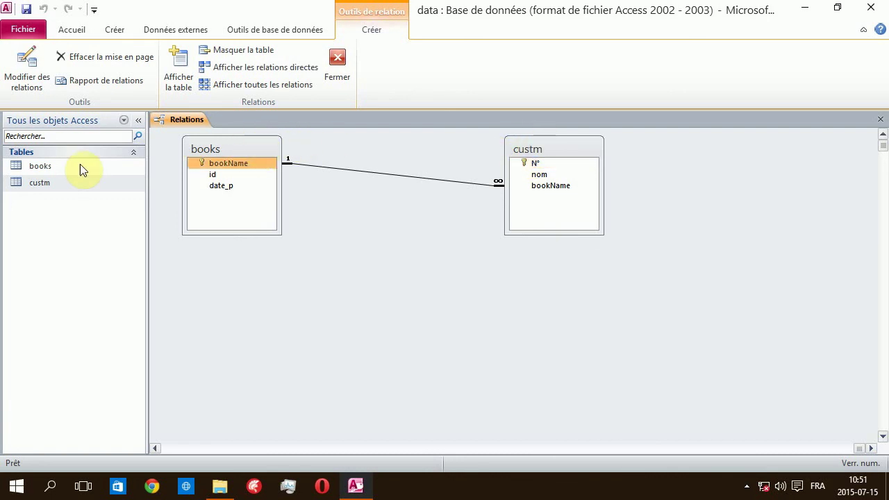
Step: Save the relationships layout and close it
{"action": "right_click", "coordinate": [182, 121]}
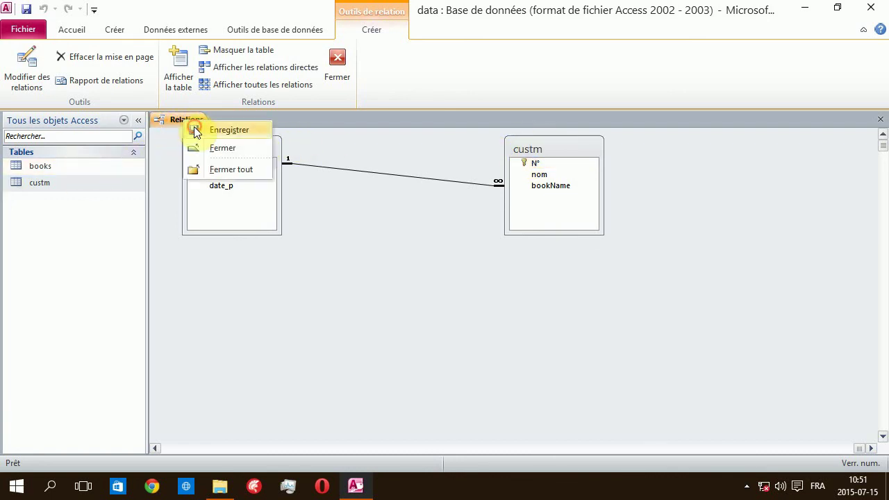
{"action": "left_click", "coordinate": [192, 128]}
{"action": "right_click", "coordinate": [197, 125]}
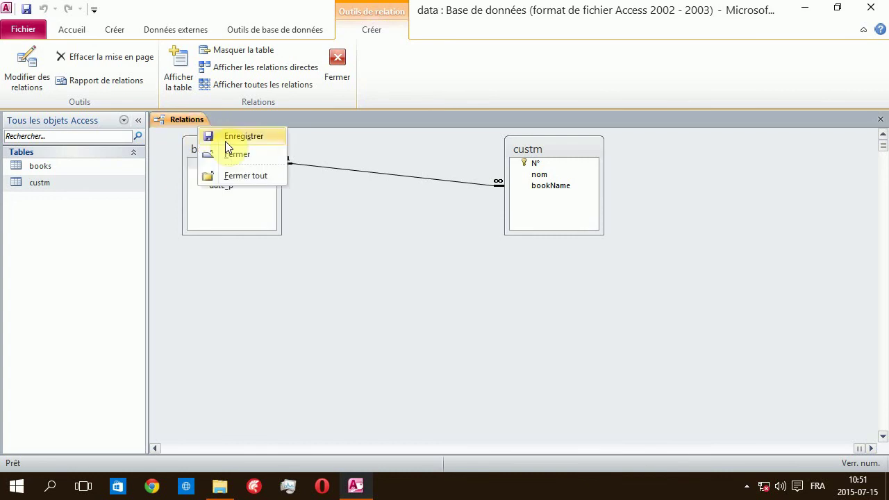
{"action": "left_click", "coordinate": [228, 151]}
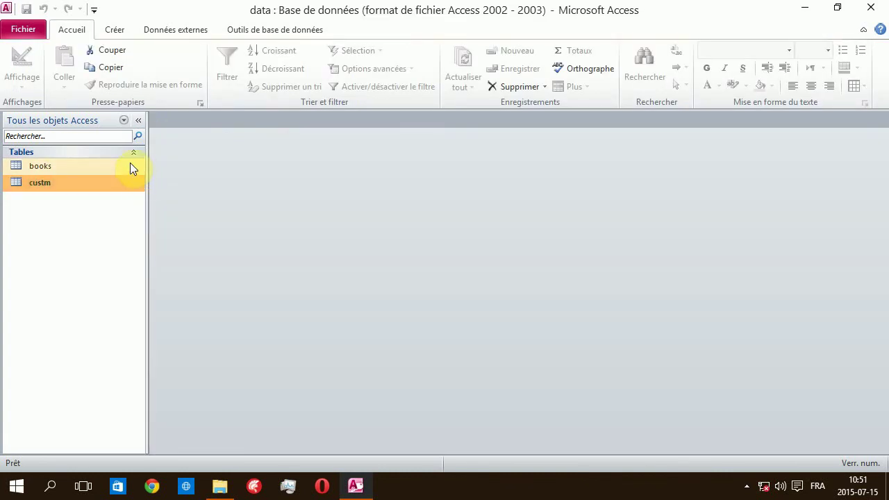
Step: Open the books table and enter a first record with bookName delphi arab, id 1 and date_p 01-07-2015
{"action": "left_click", "coordinate": [132, 164]}
{"action": "double_click", "coordinate": [132, 162]}
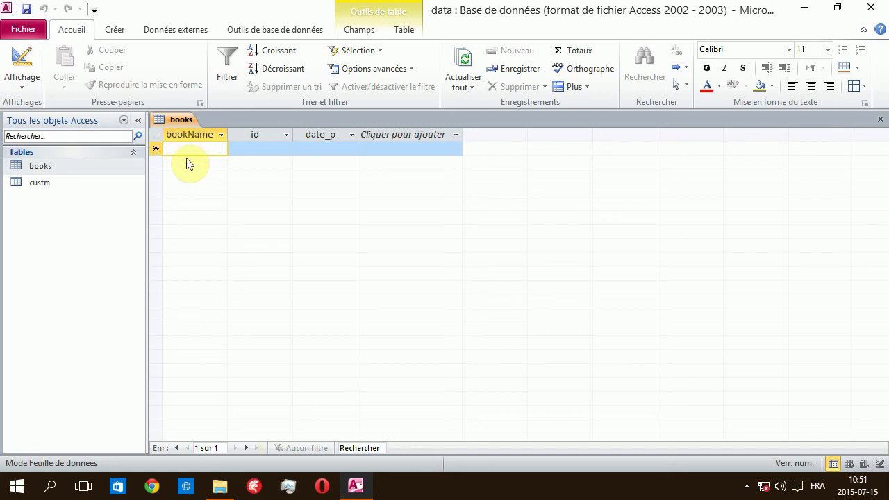
{"action": "type", "text": "delphi"}
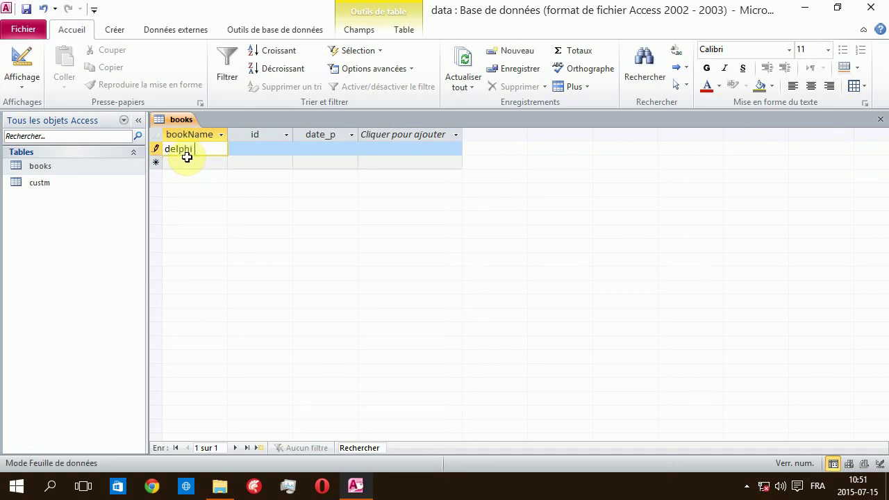
{"action": "type", "text": " arab"}
{"action": "key", "text": "Tab"}
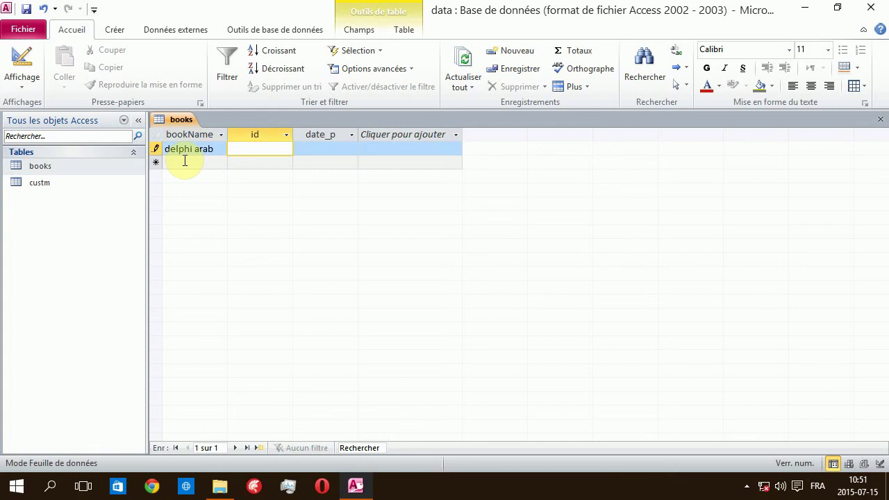
{"action": "type", "text": "1"}
{"action": "key", "text": "Tab"}
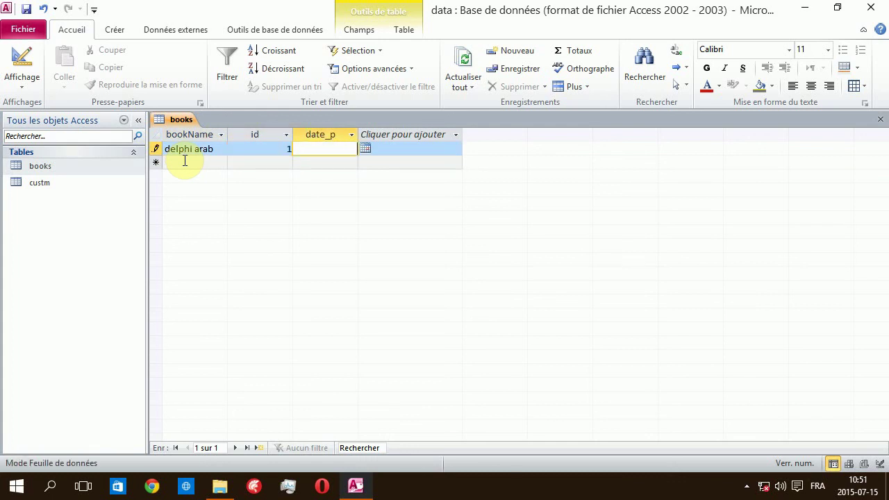
{"action": "left_click", "coordinate": [365, 148]}
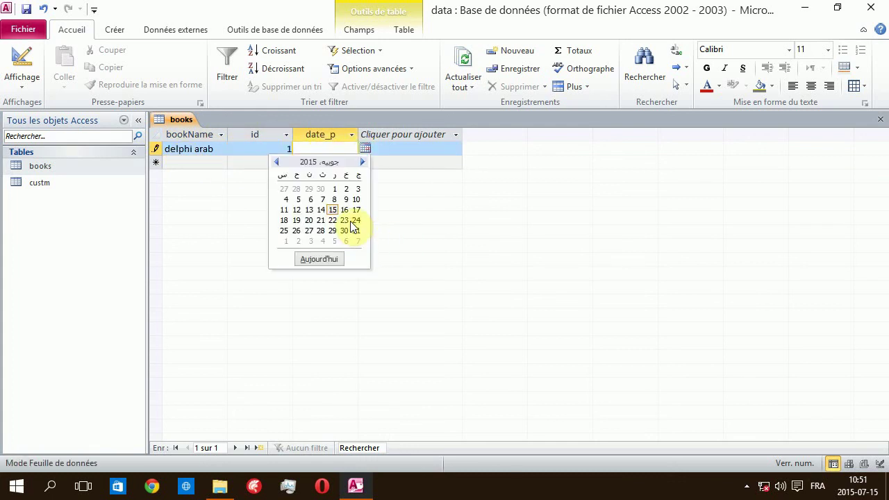
{"action": "left_click", "coordinate": [335, 187]}
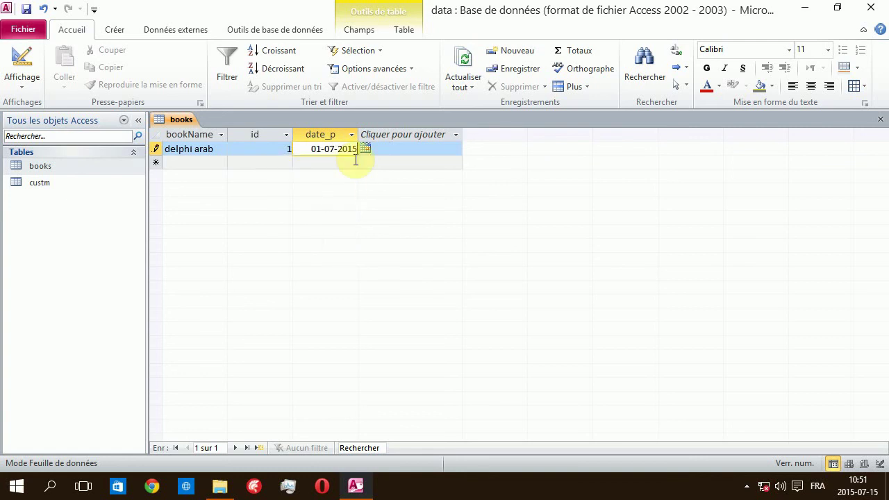
Step: Add a second books record with bookName master delphi, id 2 and date_p 10-07-2015
{"action": "left_click", "coordinate": [186, 164]}
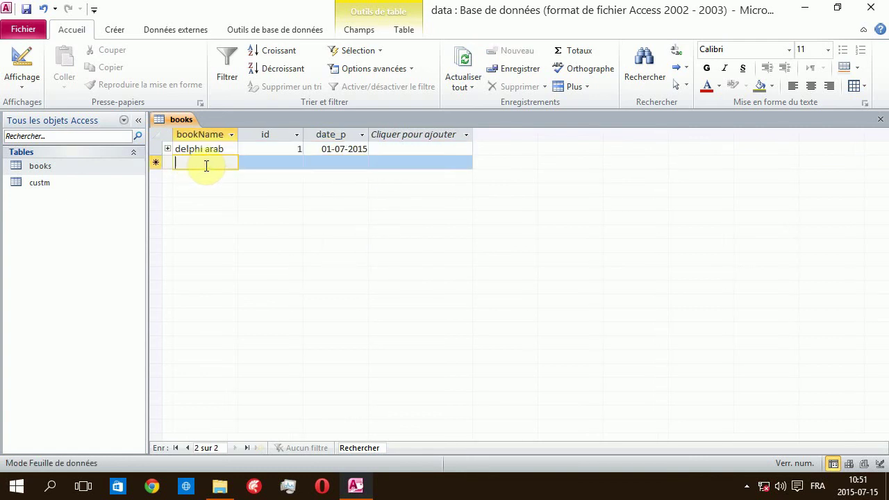
{"action": "type", "text": "mas"}
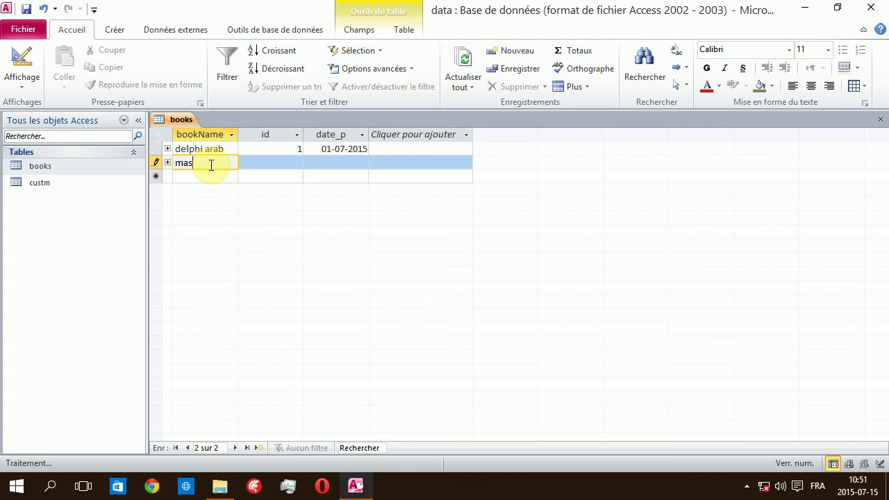
{"action": "type", "text": "ter delphi"}
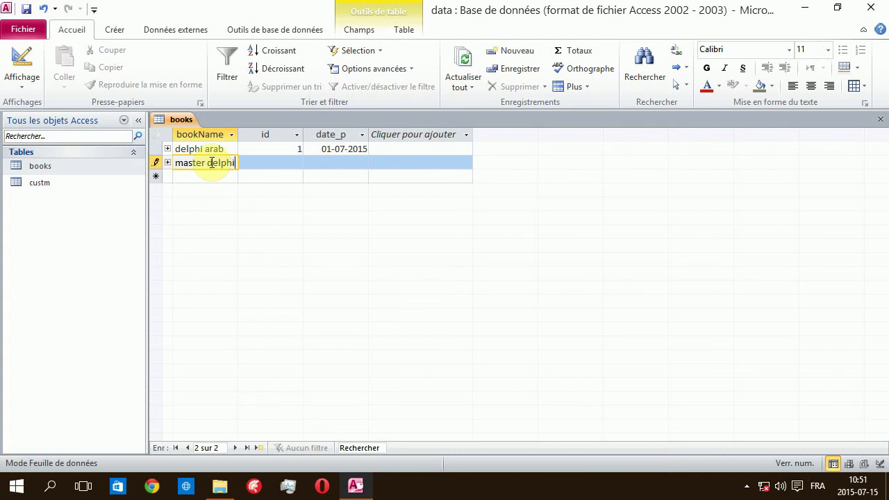
{"action": "key", "text": "Tab"}
{"action": "key", "text": "Tab"}
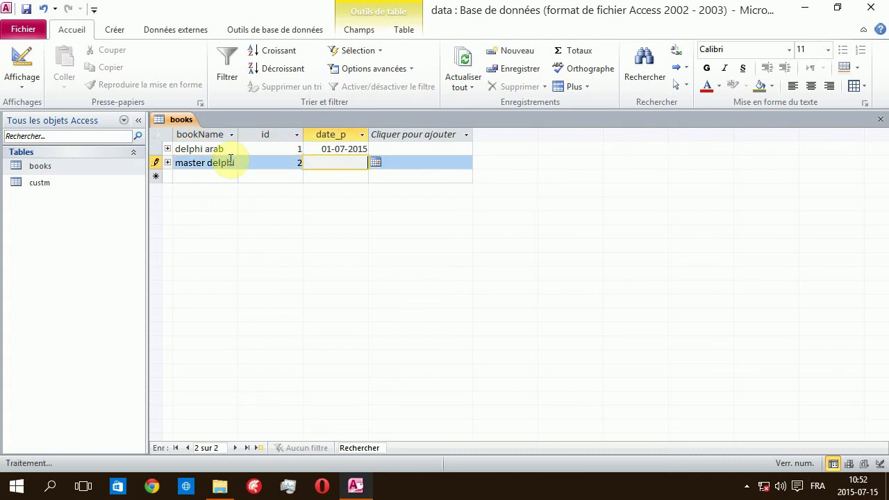
{"action": "left_click", "coordinate": [376, 162]}
{"action": "left_click", "coordinate": [367, 213]}
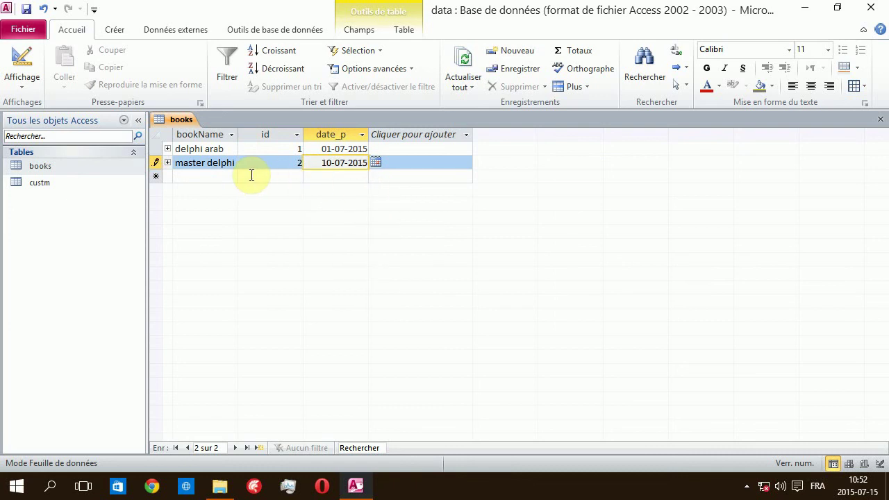
{"action": "left_click", "coordinate": [213, 176]}
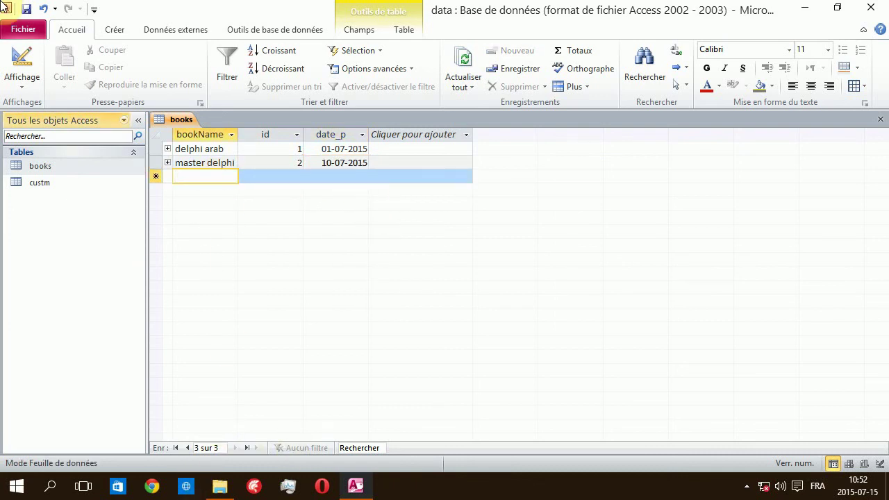
Step: Expand the related records of the delphi arab book and enter a first customer's name in the nom field
{"action": "left_click", "coordinate": [167, 148]}
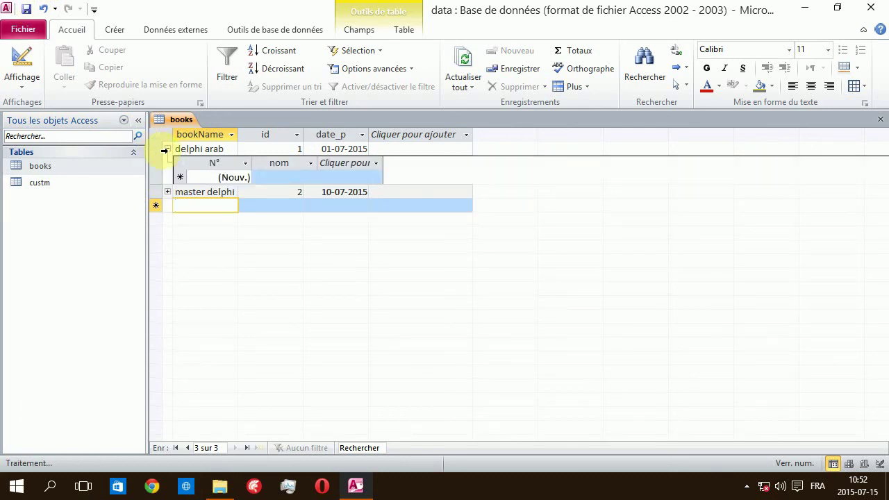
{"action": "left_click", "coordinate": [277, 176]}
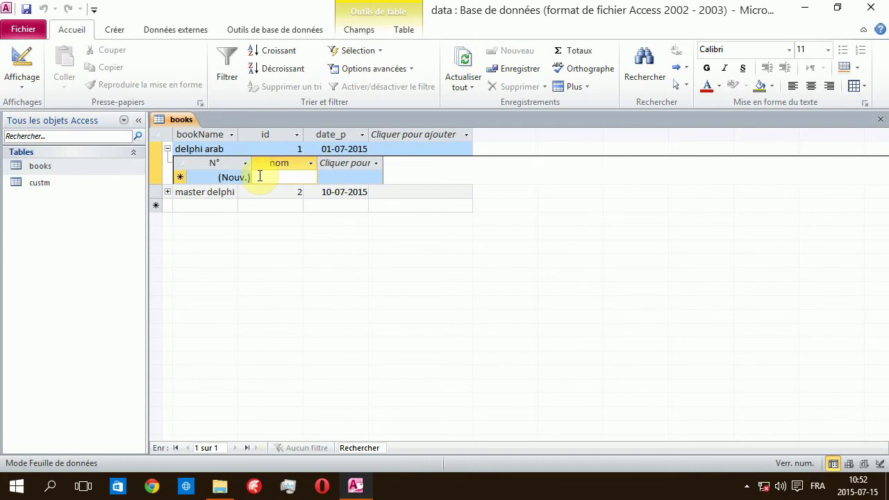
{"action": "type", "text": "raouf"}
{"action": "key", "text": "Tab"}
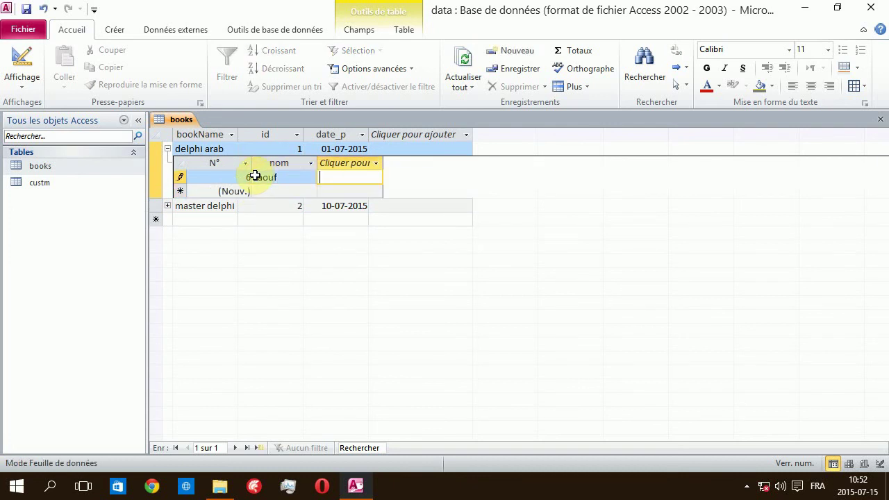
{"action": "key", "text": "Tab"}
{"action": "key", "text": "Tab"}
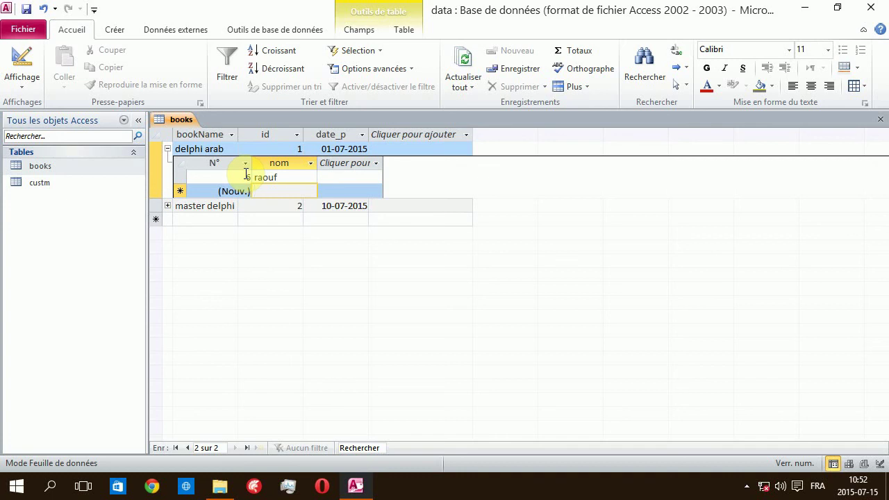
Step: Add two more customer names to the related records of the delphi arab book
{"action": "type", "text": "ah"}
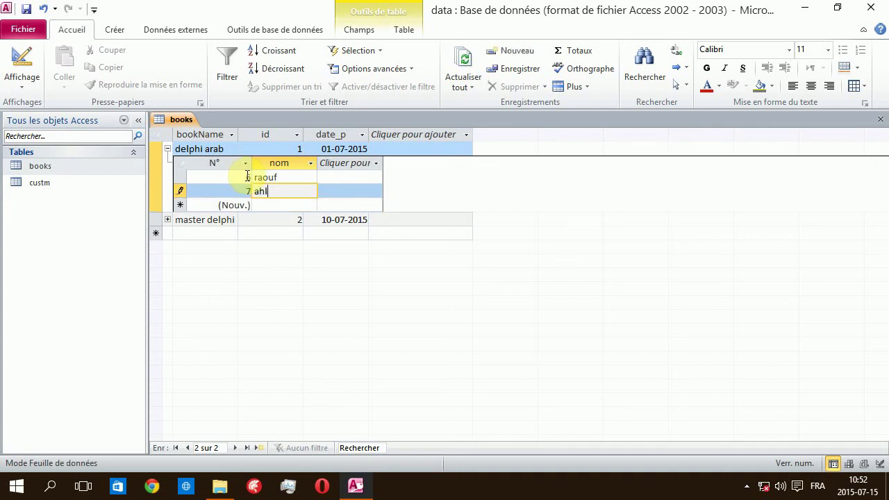
{"action": "type", "text": "med"}
{"action": "key", "text": "Tab"}
{"action": "key", "text": "Tab"}
{"action": "key", "text": "Tab"}
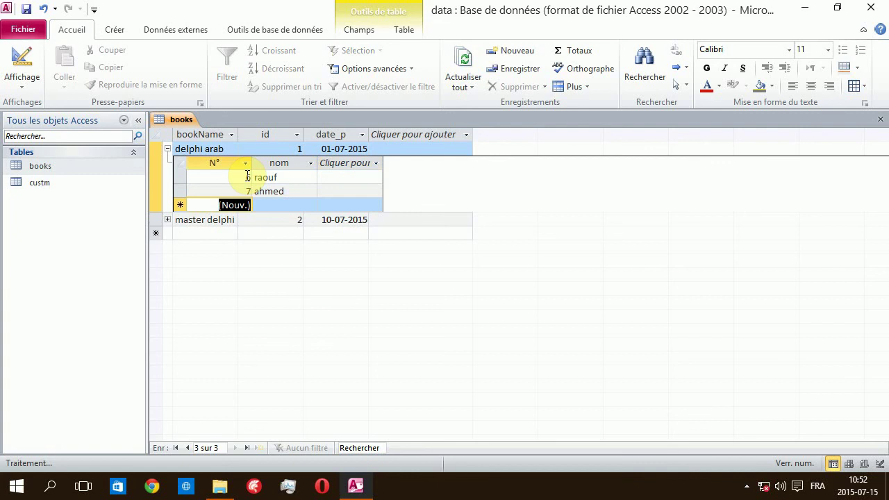
{"action": "type", "text": "mohammed"}
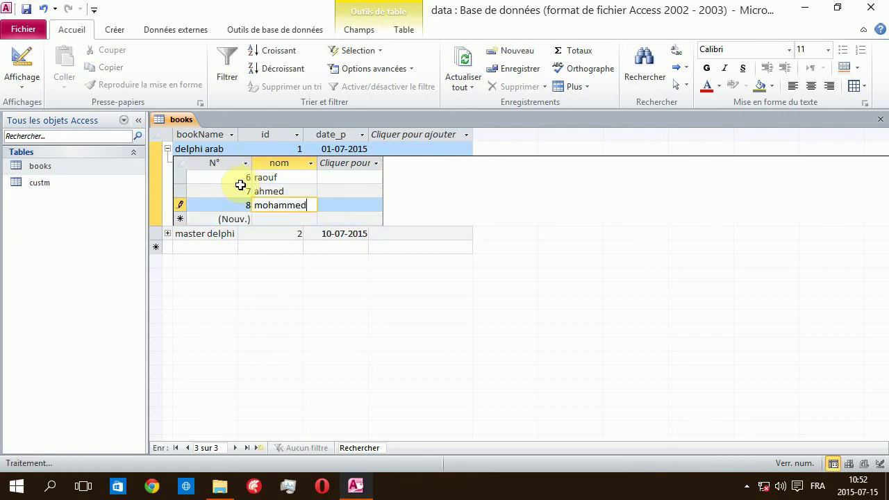
{"action": "key", "text": "Tab"}
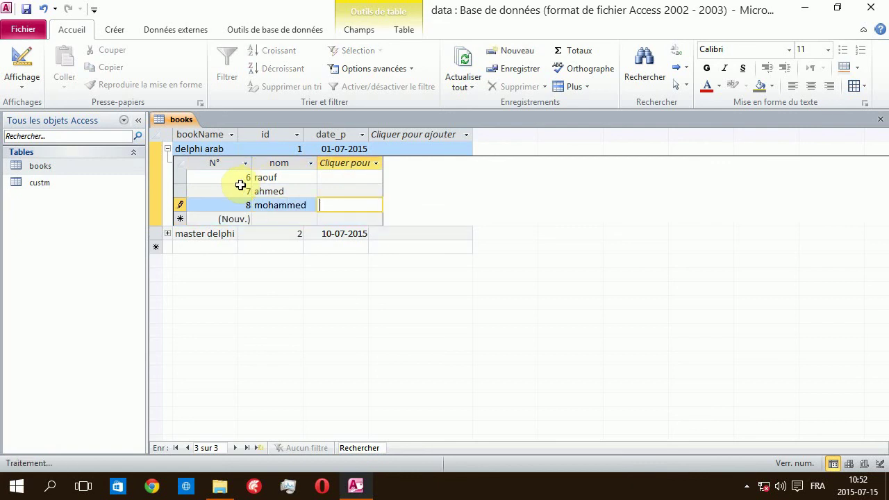
{"action": "left_click", "coordinate": [271, 246]}
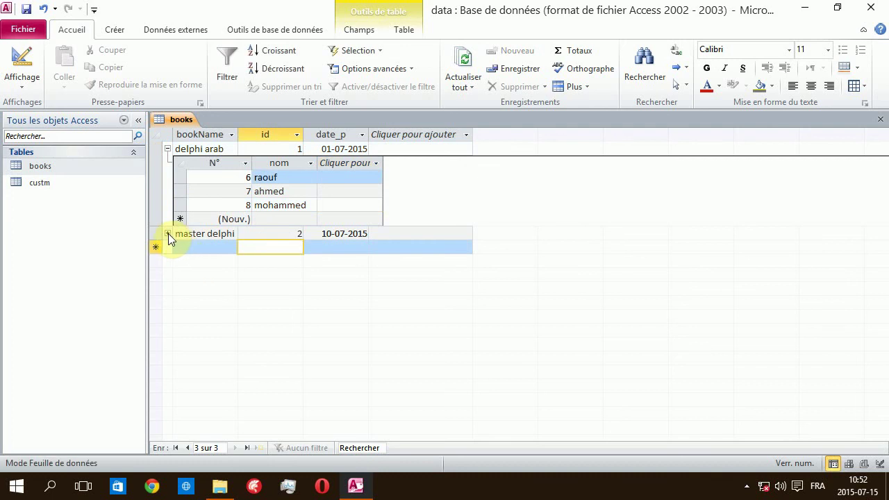
Step: Expand the related records of the master delphi book and enter two customer names in the nom field
{"action": "left_click", "coordinate": [169, 233]}
{"action": "left_click", "coordinate": [264, 262]}
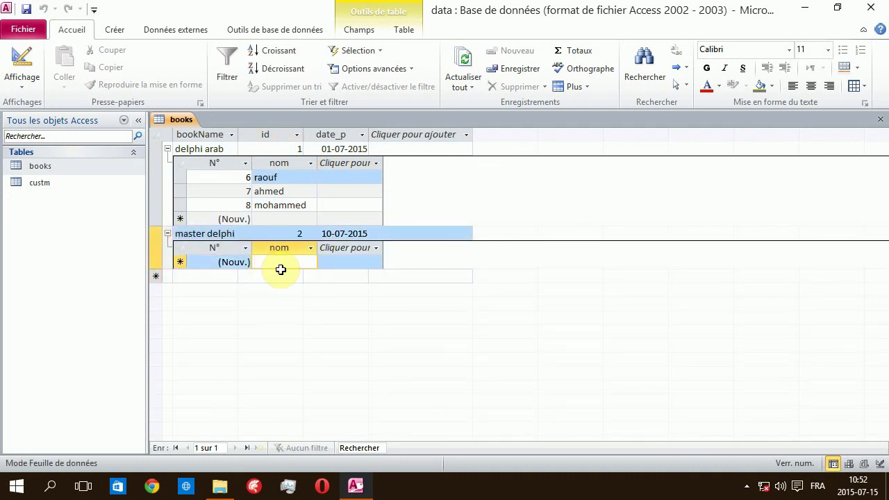
{"action": "type", "text": "walid"}
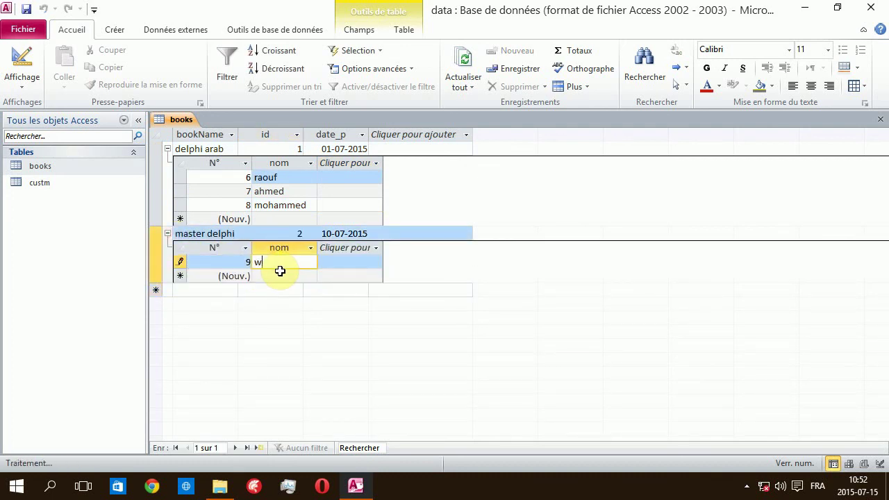
{"action": "key", "text": "Tab"}
{"action": "left_click", "coordinate": [279, 272]}
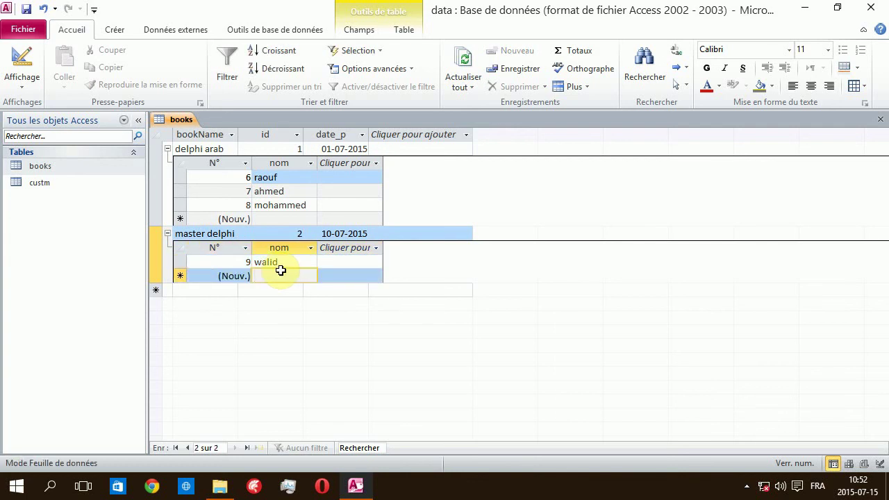
{"action": "type", "text": "hamid"}
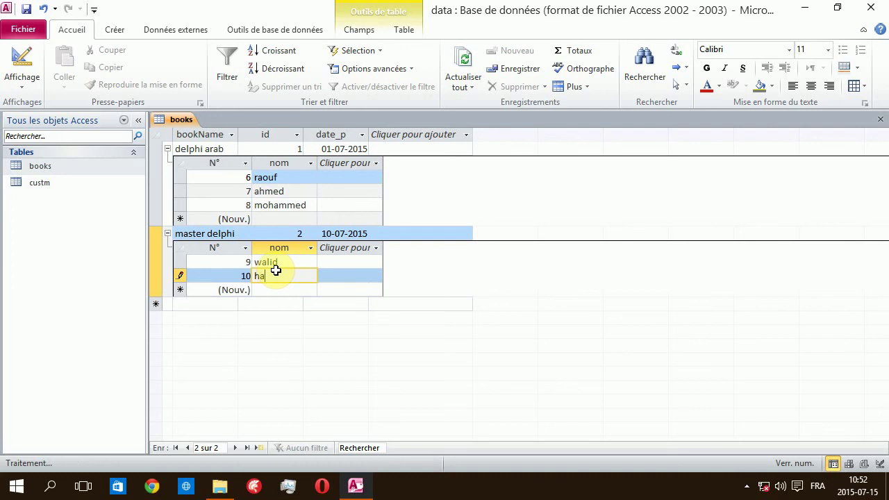
{"action": "key", "text": "Tab"}
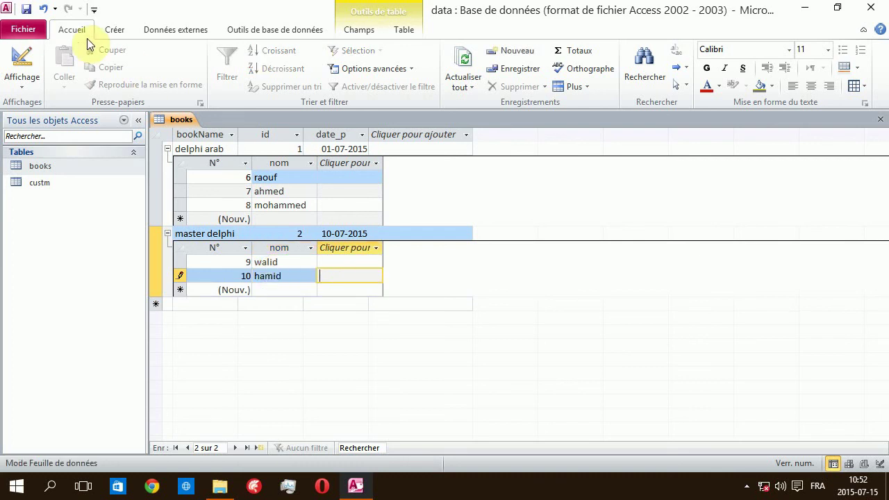
Step: Save the books table and close it
{"action": "left_click", "coordinate": [26, 9]}
{"action": "right_click", "coordinate": [184, 120]}
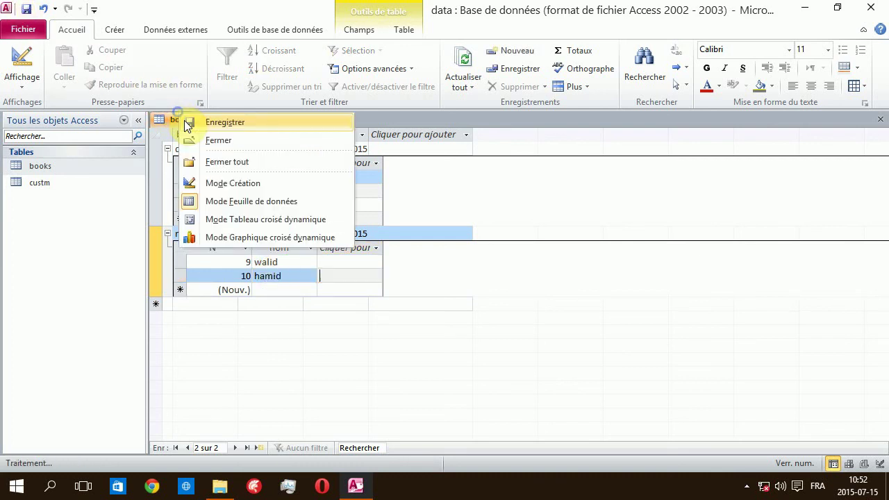
{"action": "left_click", "coordinate": [186, 124]}
{"action": "right_click", "coordinate": [183, 124]}
{"action": "left_click", "coordinate": [210, 148]}
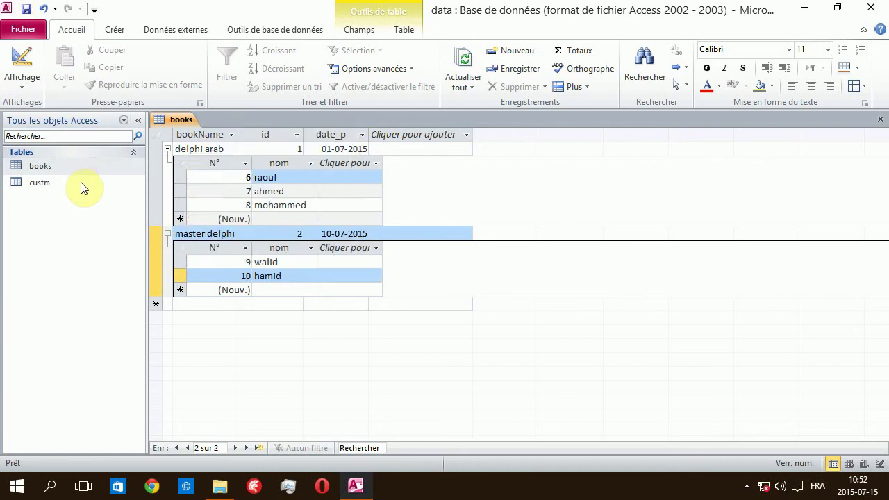
Step: Open the custm table, check the bookName stored for each customer, and close the table
{"action": "double_click", "coordinate": [81, 182]}
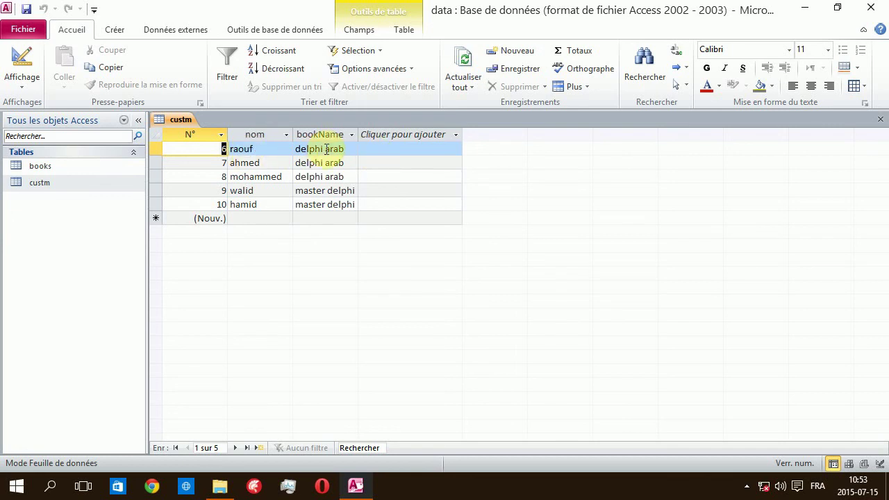
{"action": "right_click", "coordinate": [186, 119]}
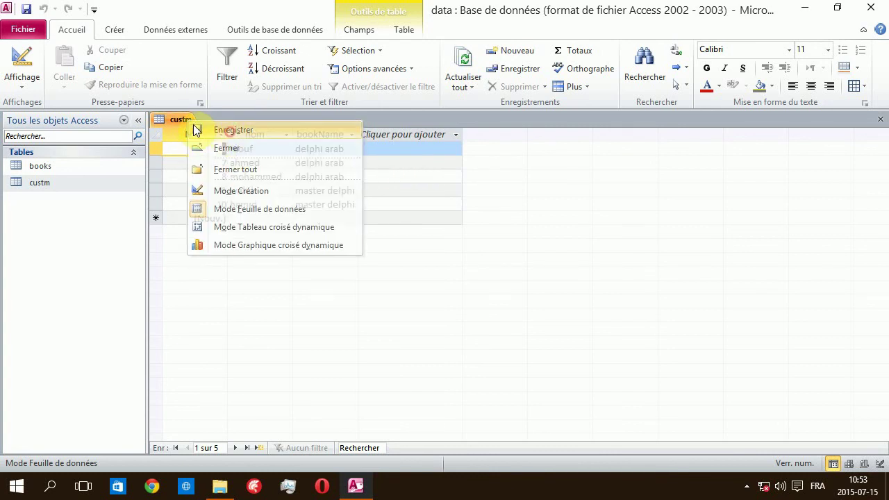
{"action": "left_click", "coordinate": [214, 148]}
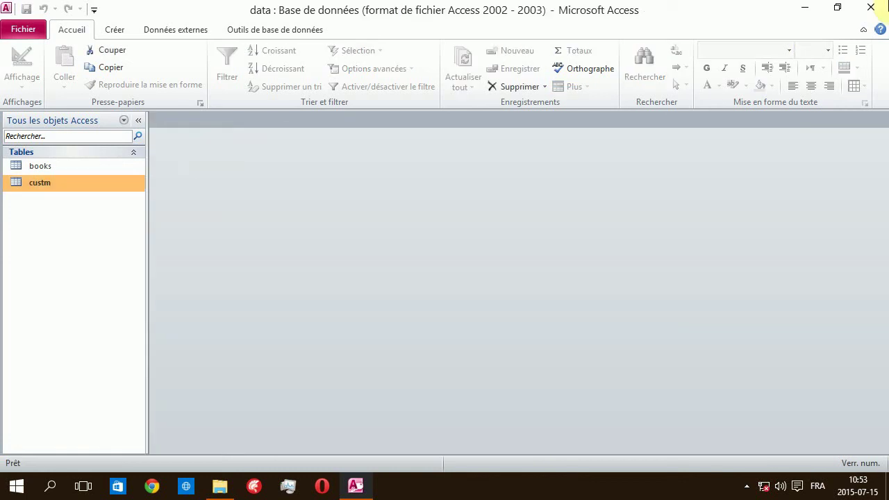
Step: Close the database program and the DATA folder window
{"action": "left_click", "coordinate": [876, 8]}
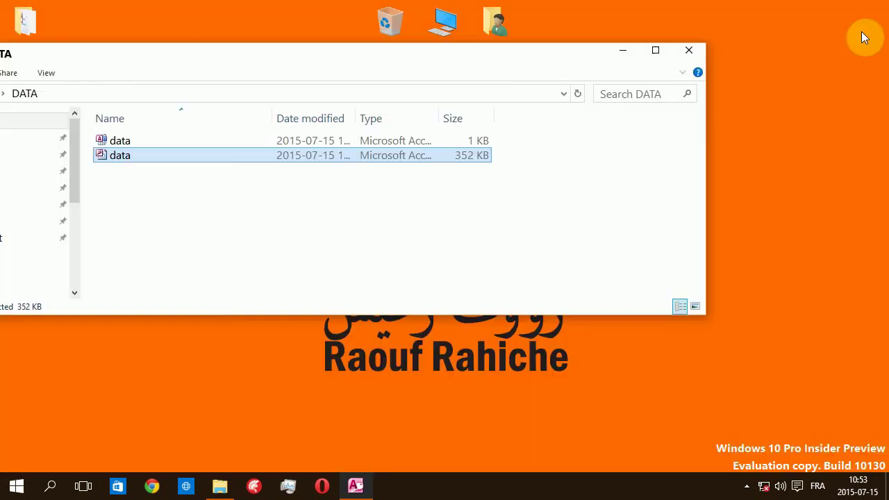
{"action": "key", "text": "alt+F4"}
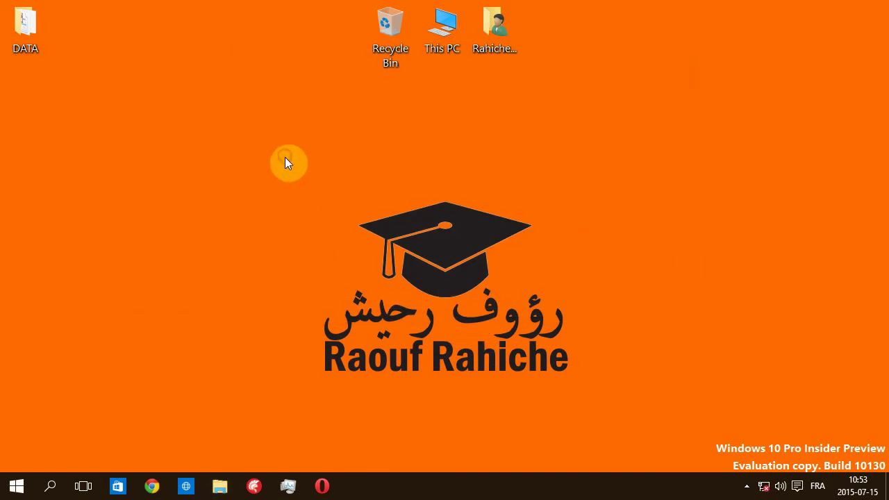
{"action": "left_click_drag", "start_coordinate": [284, 157], "coordinate": [611, 402]}
{"action": "left_click_drag", "start_coordinate": [290, 127], "coordinate": [641, 419]}
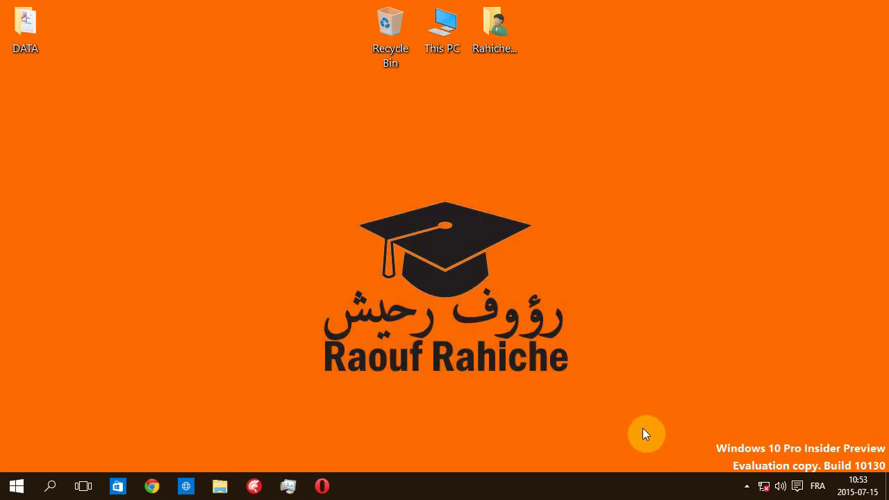